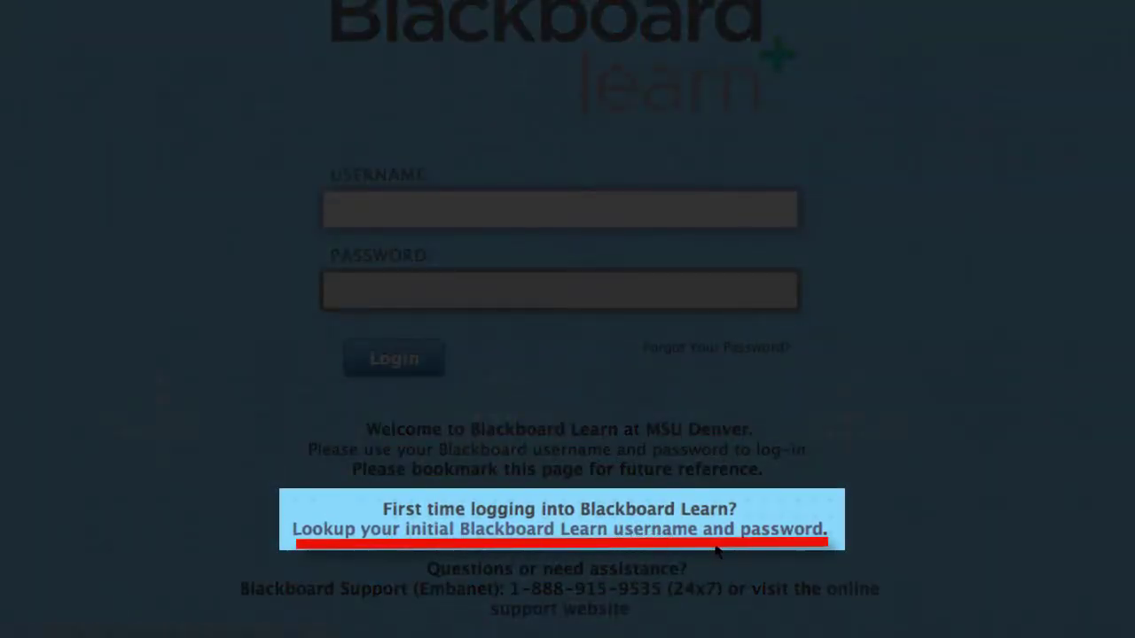
View the options for looking up the initial Blackboard Learn username and password, and return to the login page.
left_click(662, 530)
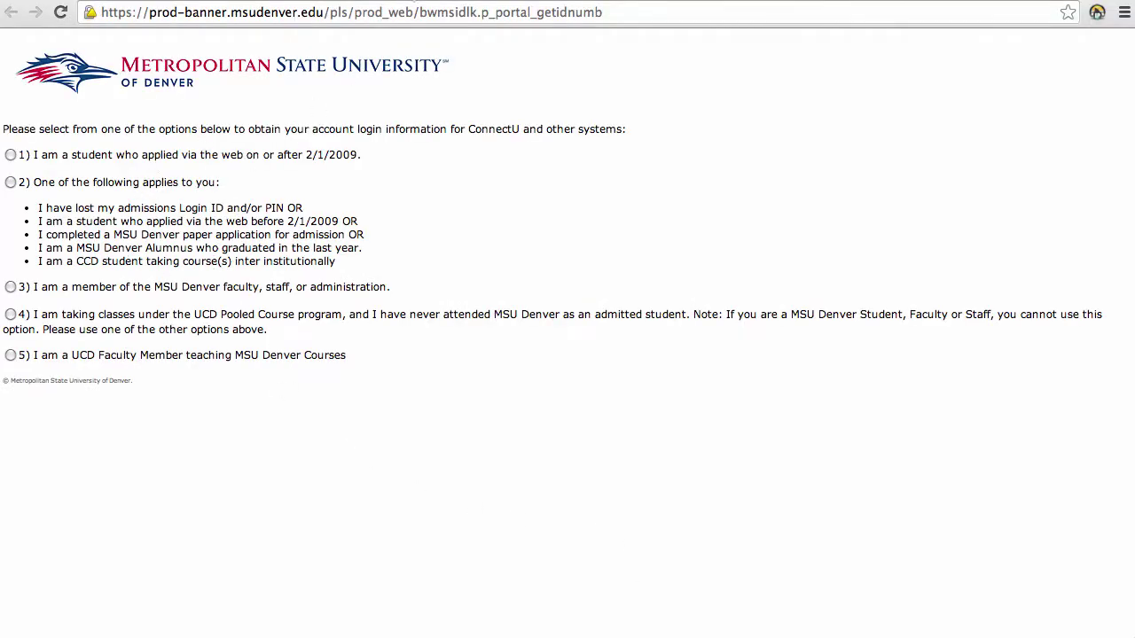
key("super+w")
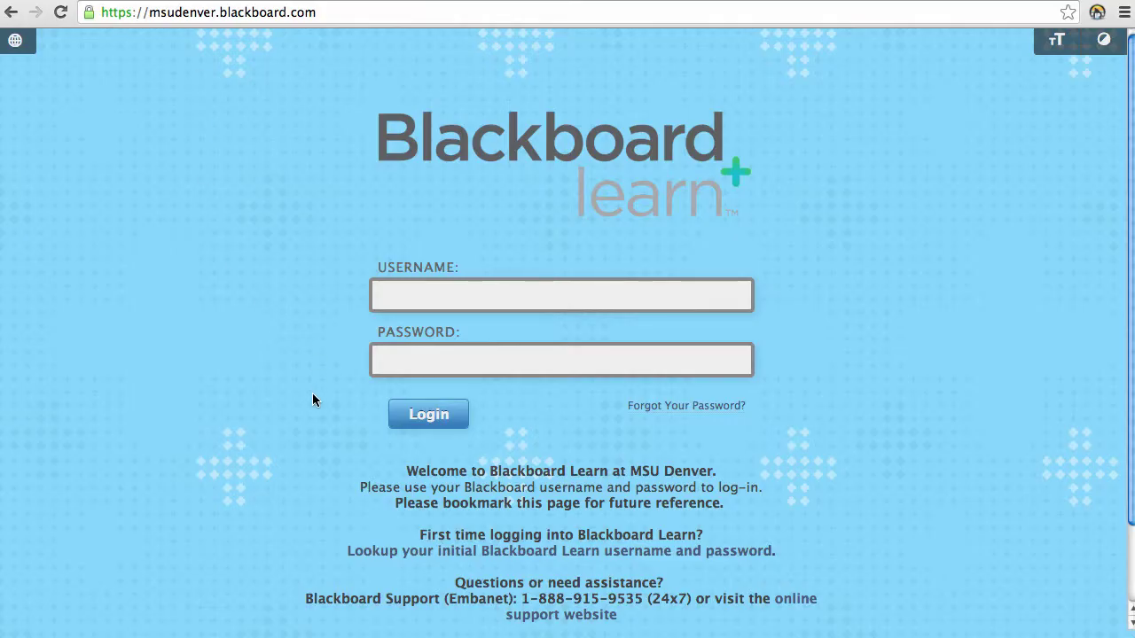
Open the Logging In tutorial from the Getting Started & Navigation Tutorials list on the Educational Technology Center site.
left_click(330, 1)
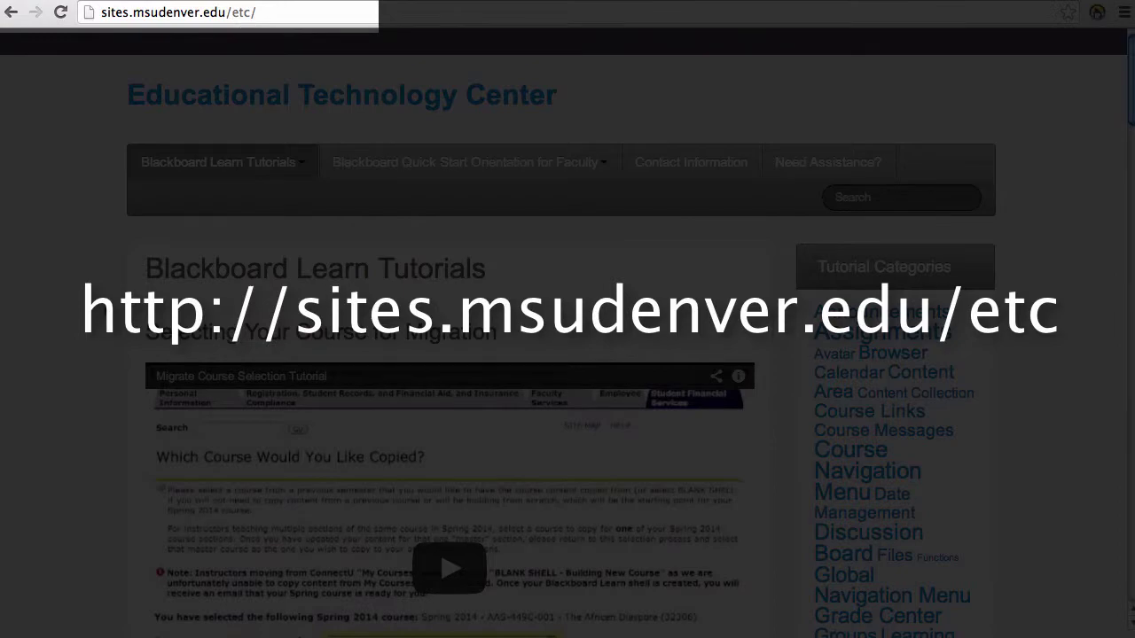
scroll(103, 311, "down", 3)
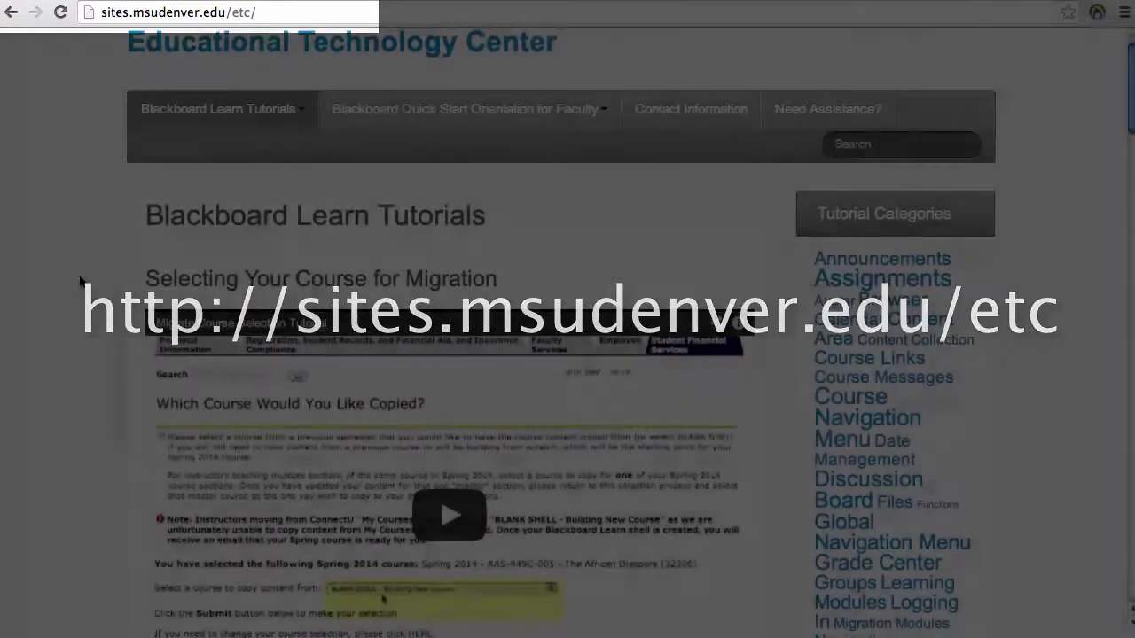
scroll(78, 282, "down", 5)
scroll(78, 282, "down", 2)
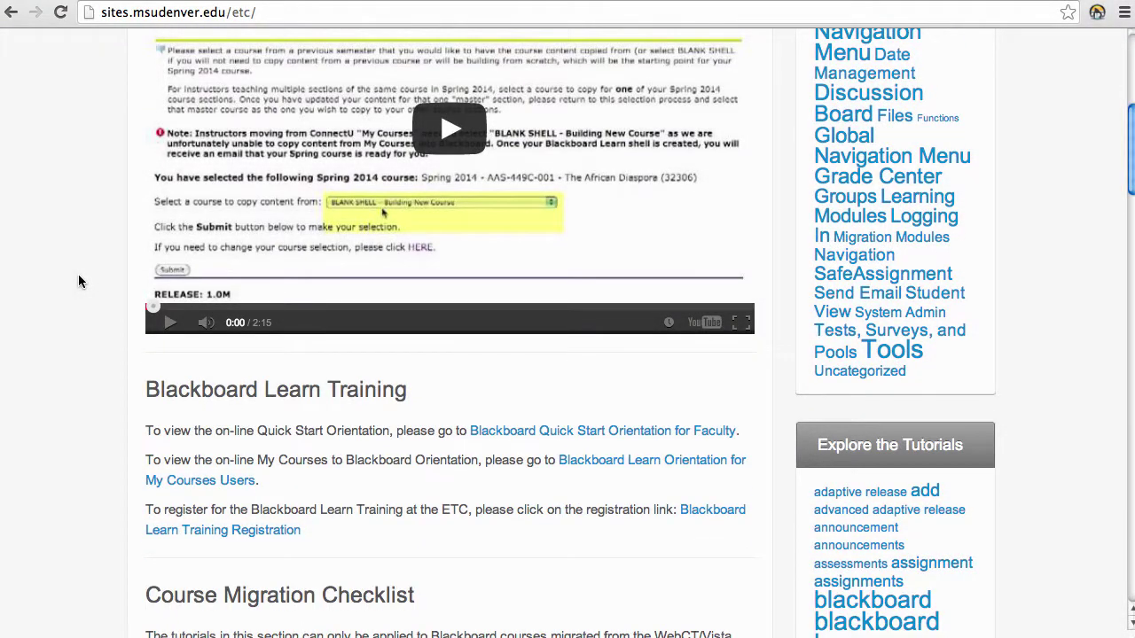
scroll(78, 282, "down", 10)
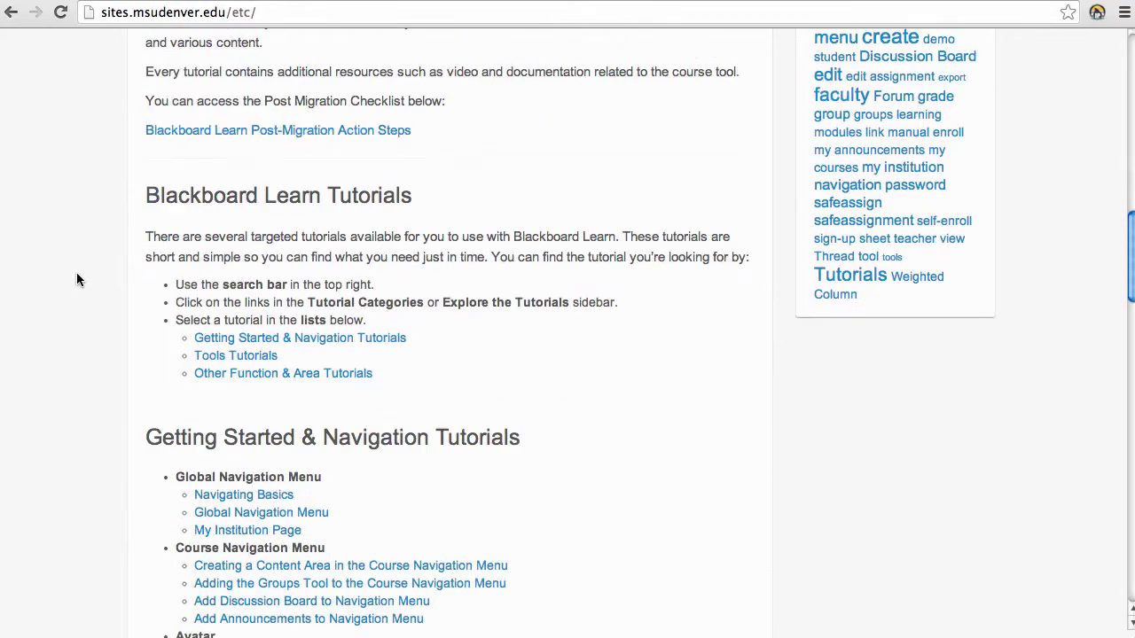
scroll(77, 280, "down", 8)
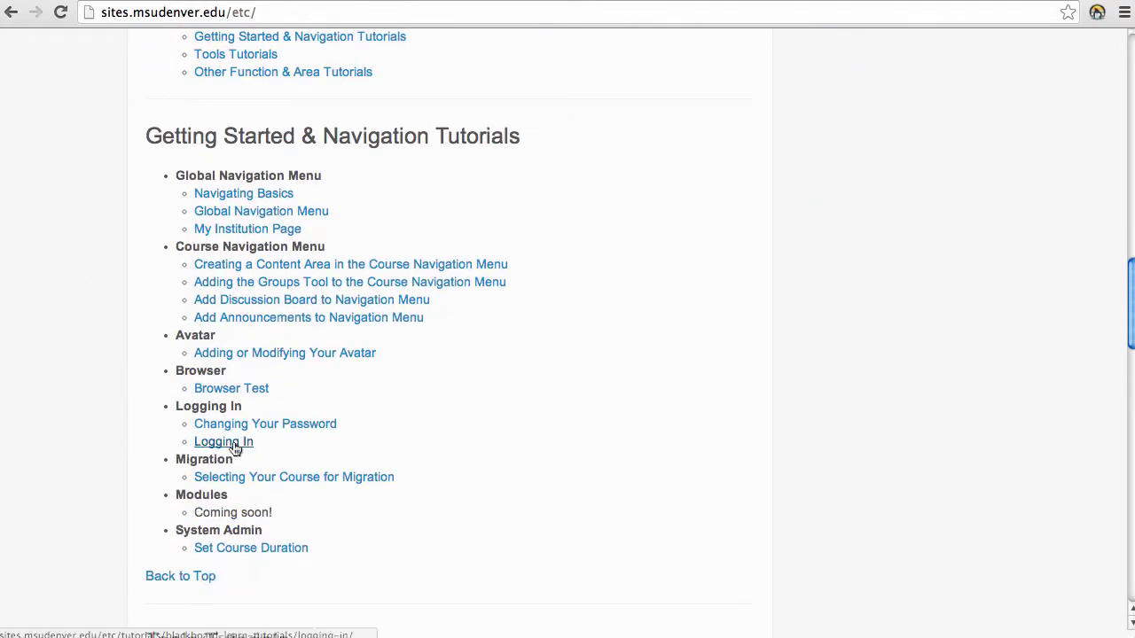
left_click(235, 447)
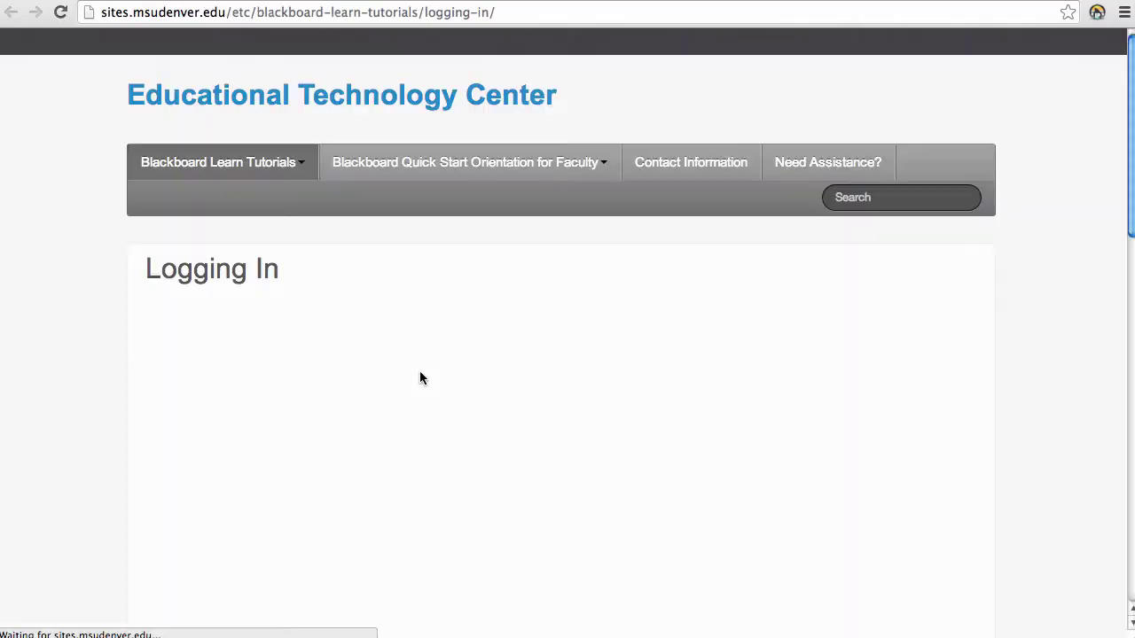
Review the written steps of the Logging In tutorial and return to the Blackboard Learn login page.
scroll(115, 346, "down", 5)
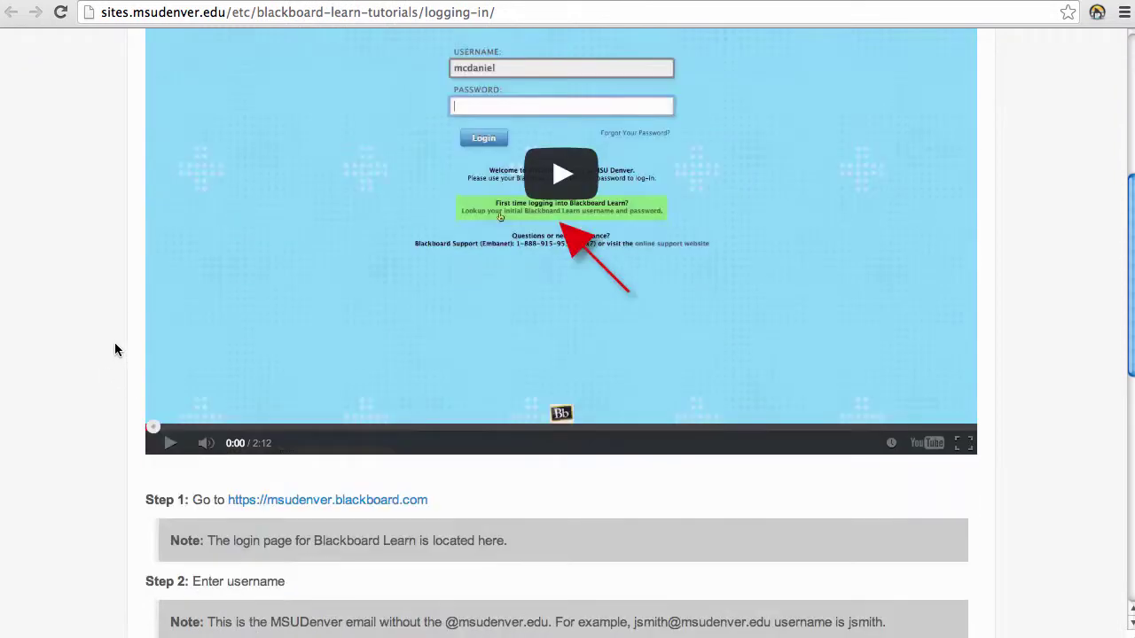
scroll(115, 349, "down", 5)
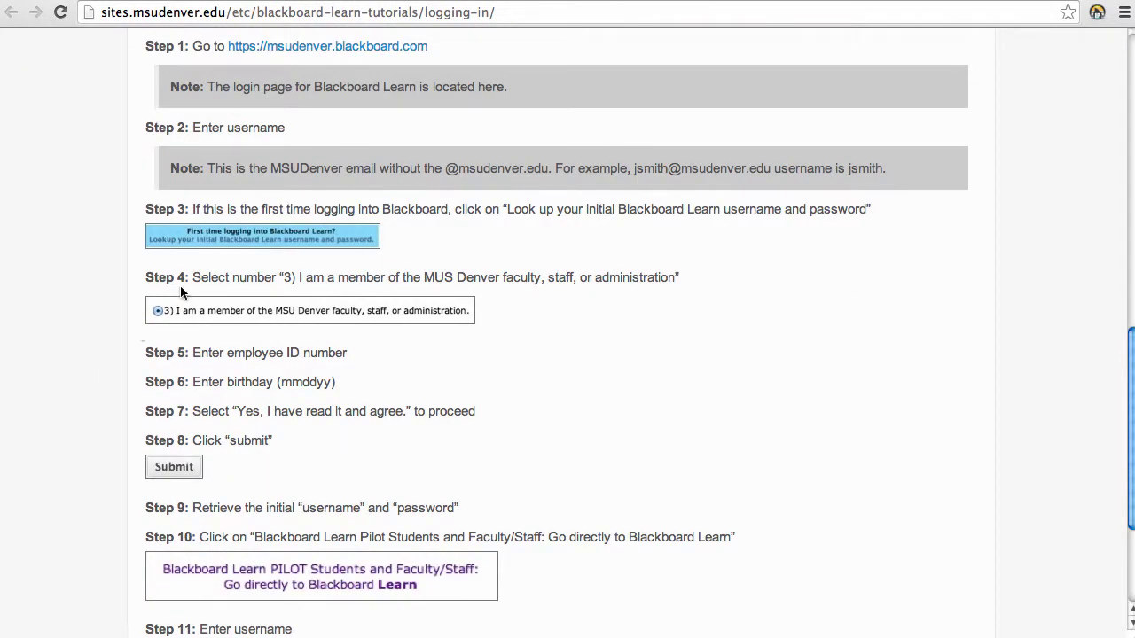
key("alt+Left")
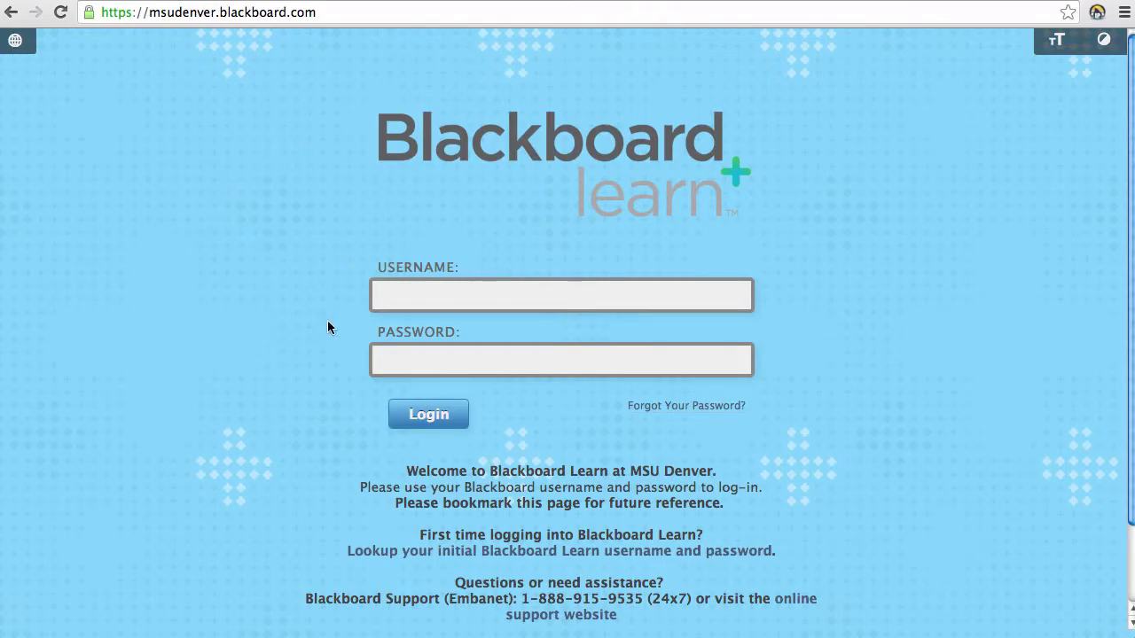
Log in to Blackboard Learn with the account username and password.
left_click(438, 302)
type("mcdaniel")
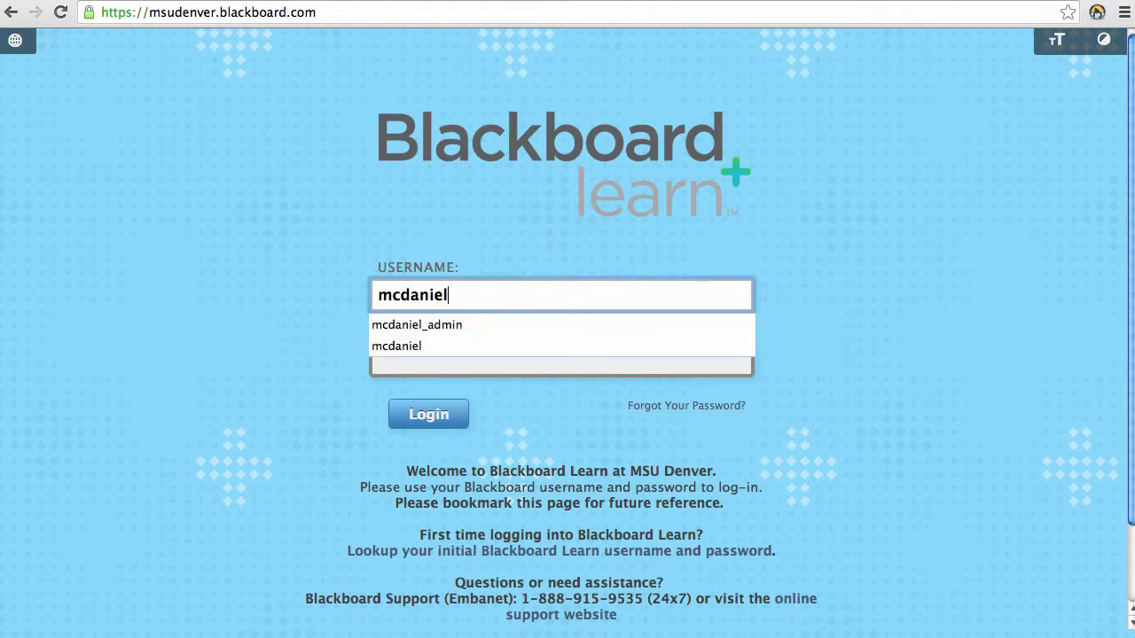
key("Tab")
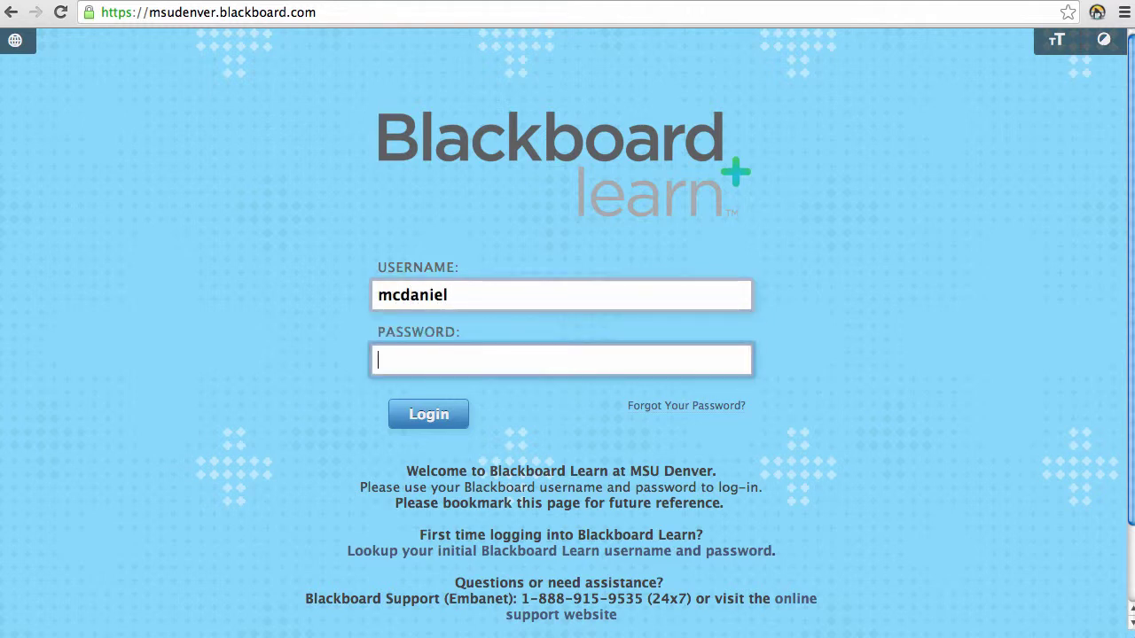
type("******")
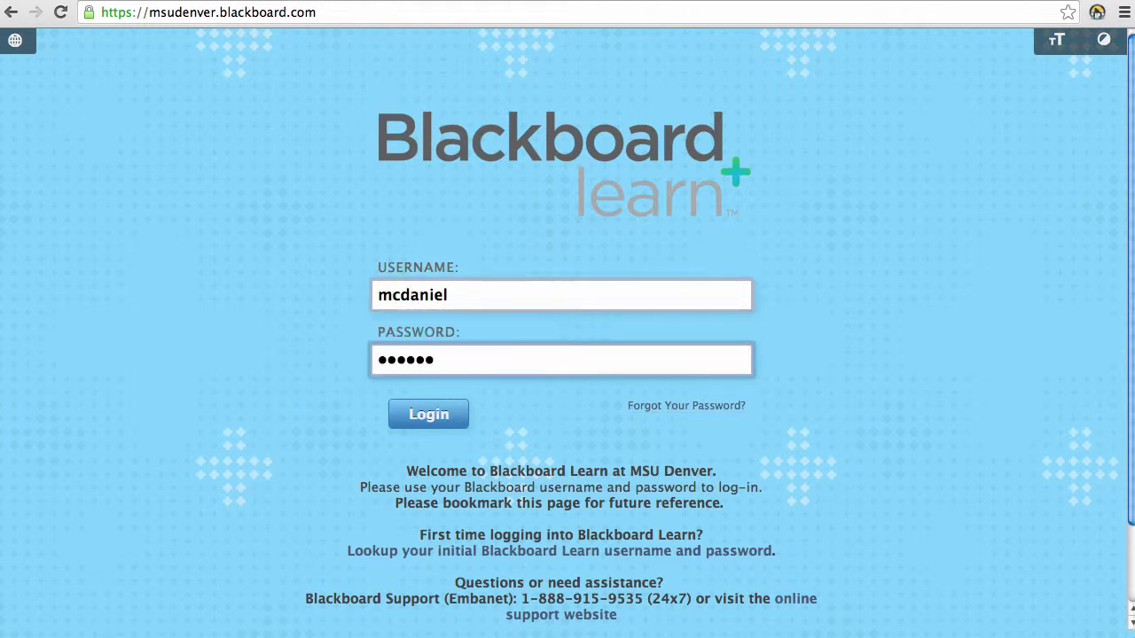
key("Return")
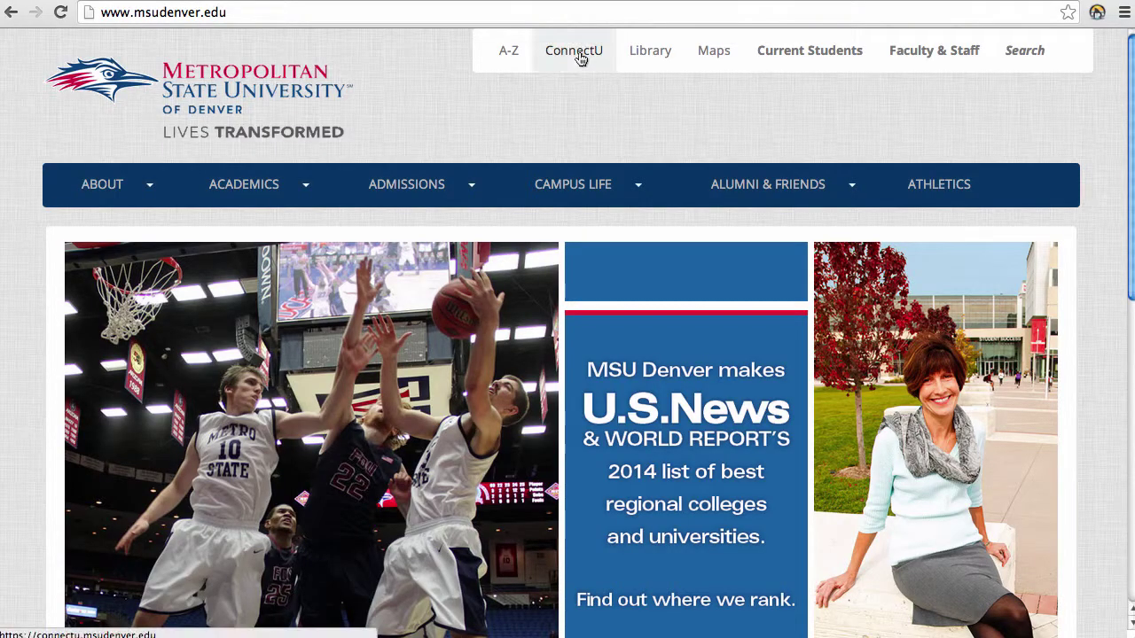
Open ConnectU from the university home page and review the tutorial lists on the Educational Technology Center site.
left_click(578, 55)
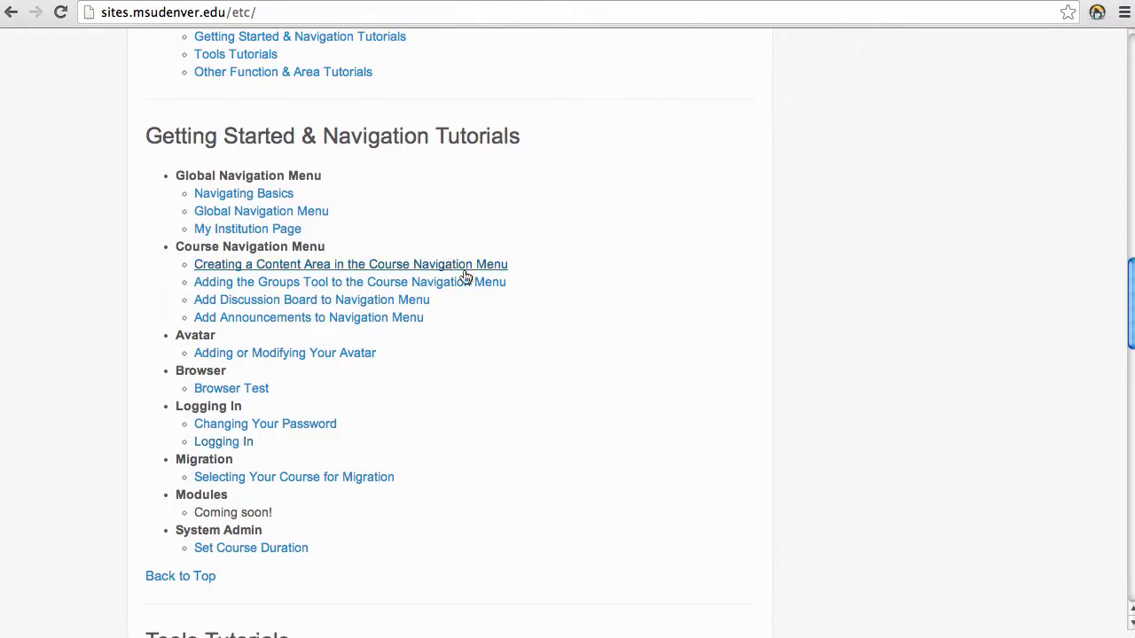
scroll(543, 270, "up", 15)
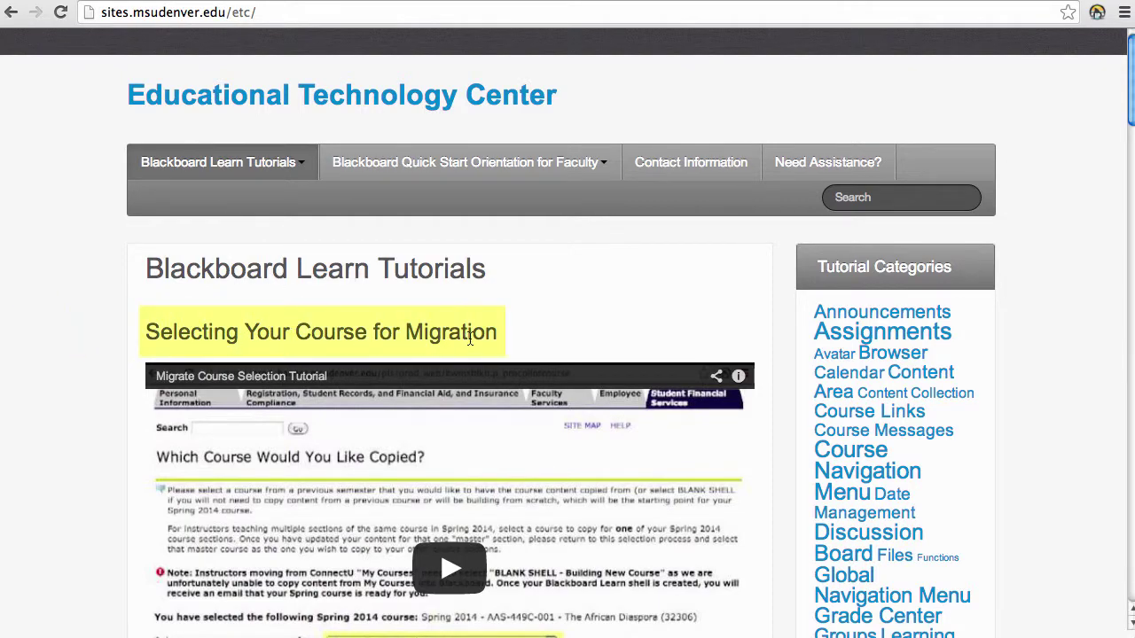
scroll(218, 364, "down", 20)
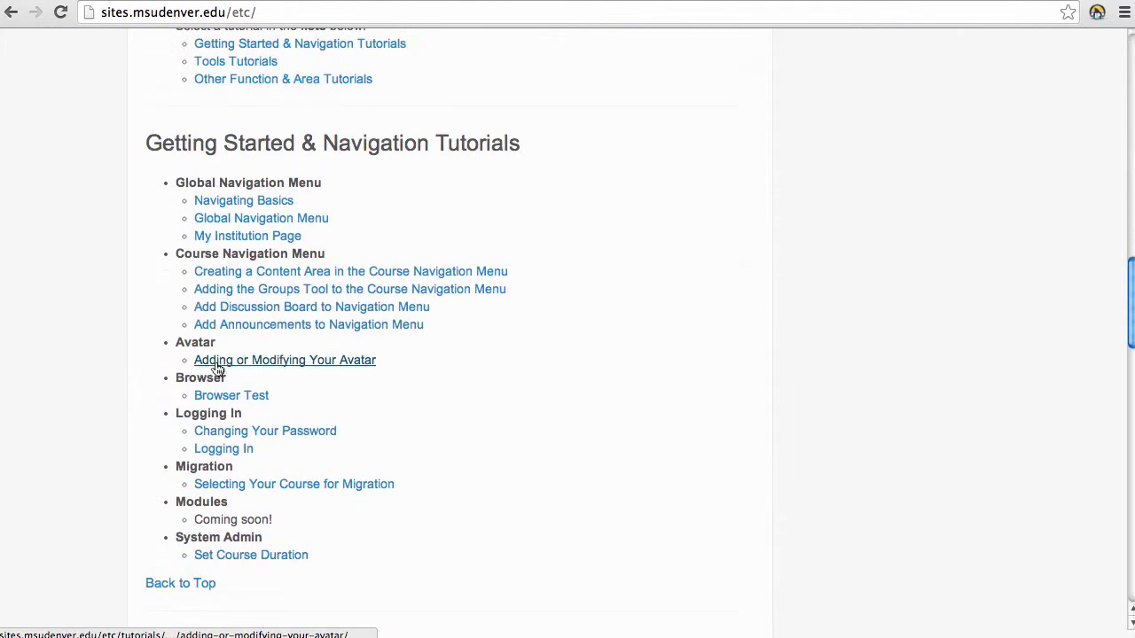
scroll(461, 389, "up", 3)
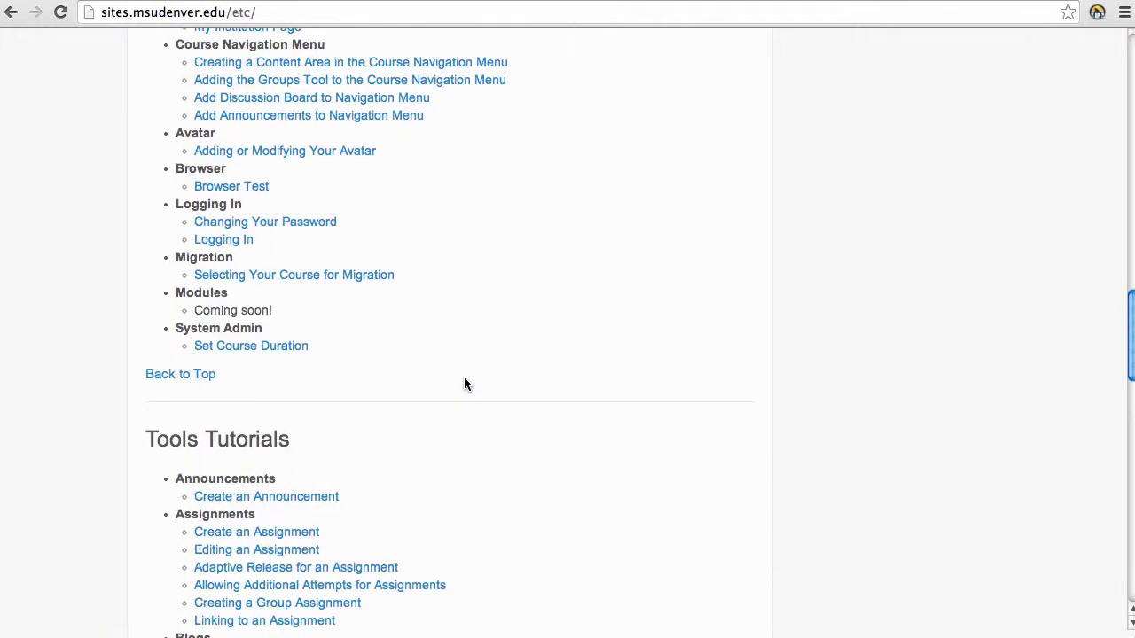
scroll(466, 381, "up", 1)
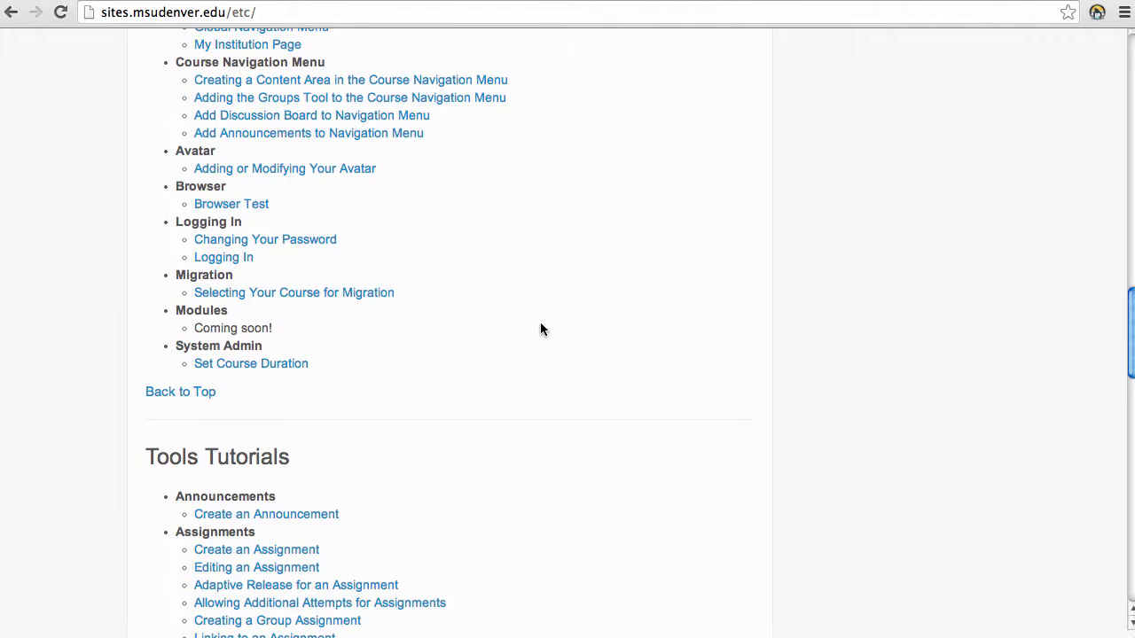
scroll(541, 328, "up", 2)
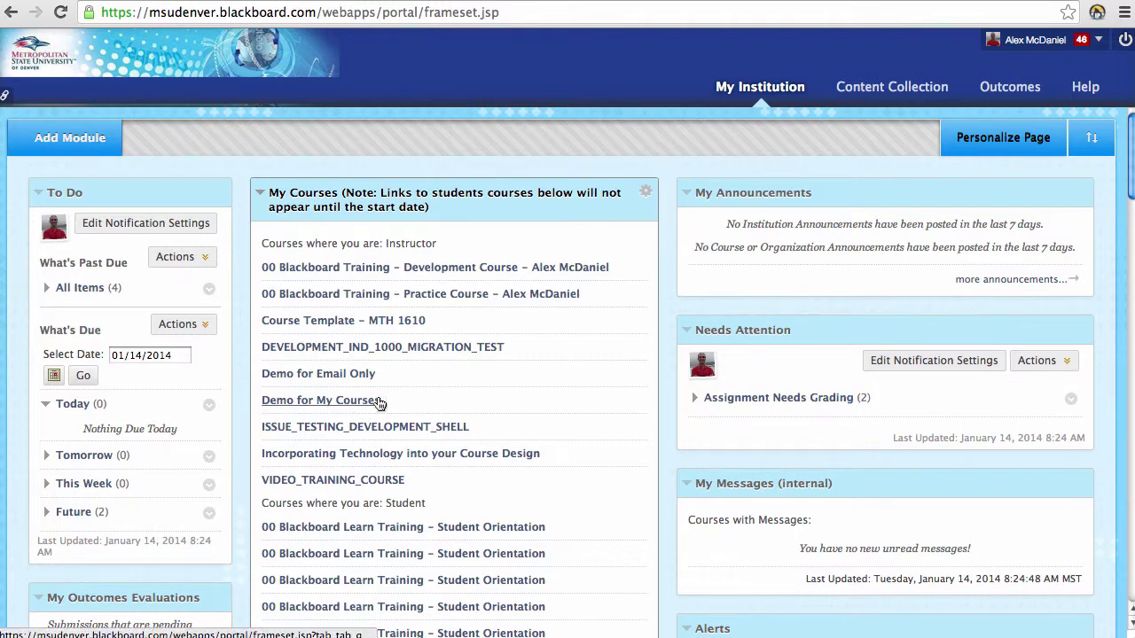
Open the Demo for Email Only course and its Send Email (external only) page.
left_click(355, 380)
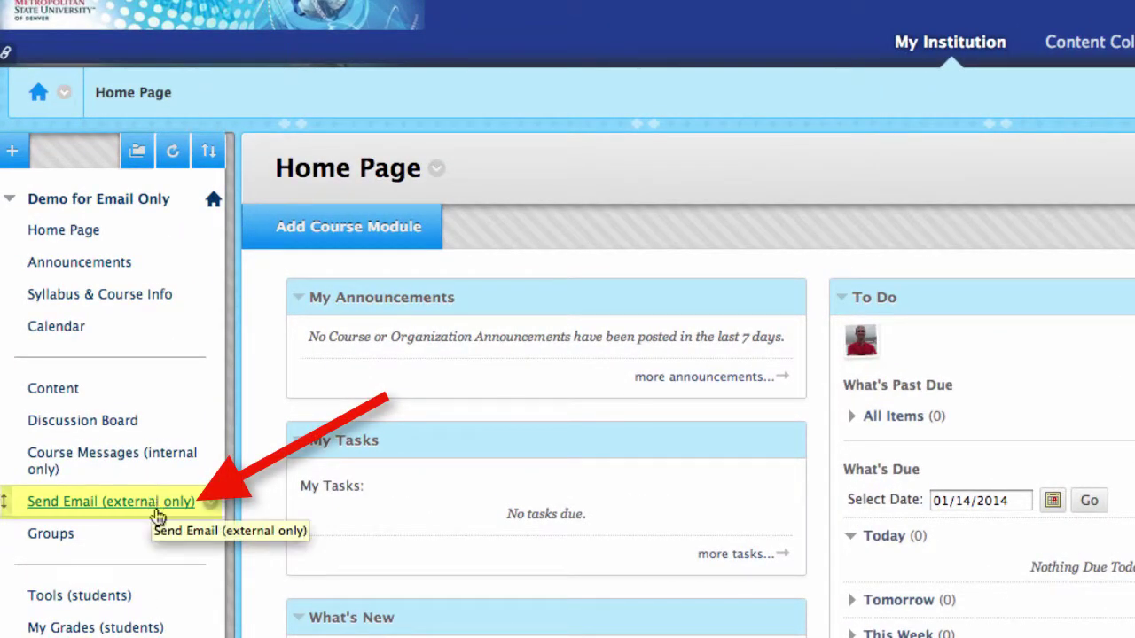
left_click(106, 509)
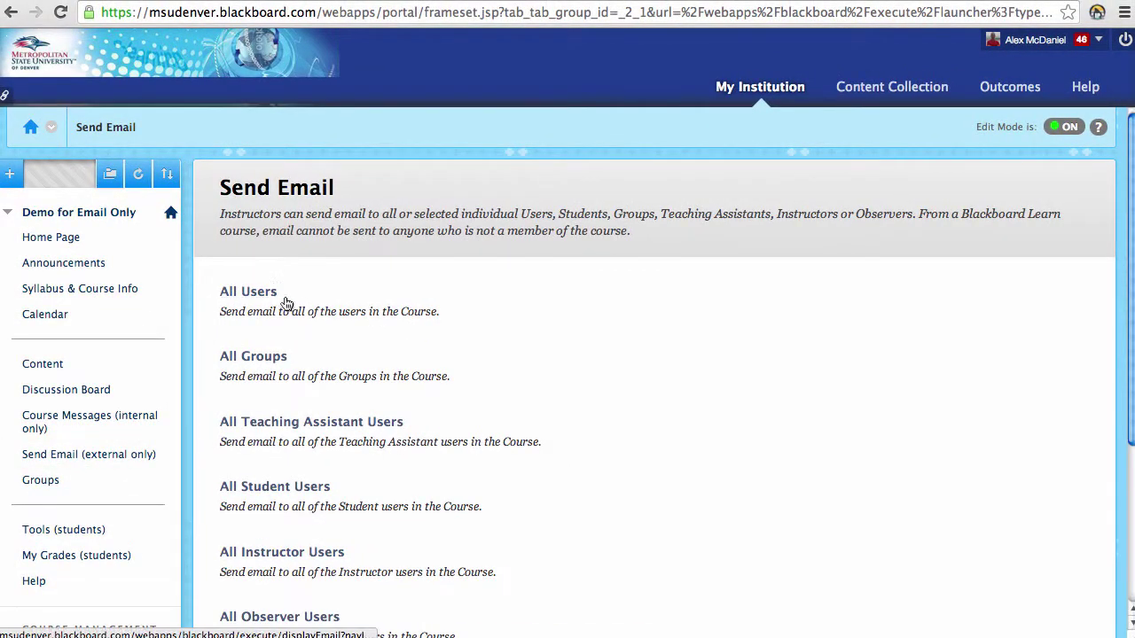
Review the Send Email recipient options and try to start an email to Single / Select Groups.
scroll(418, 436, "down", 2)
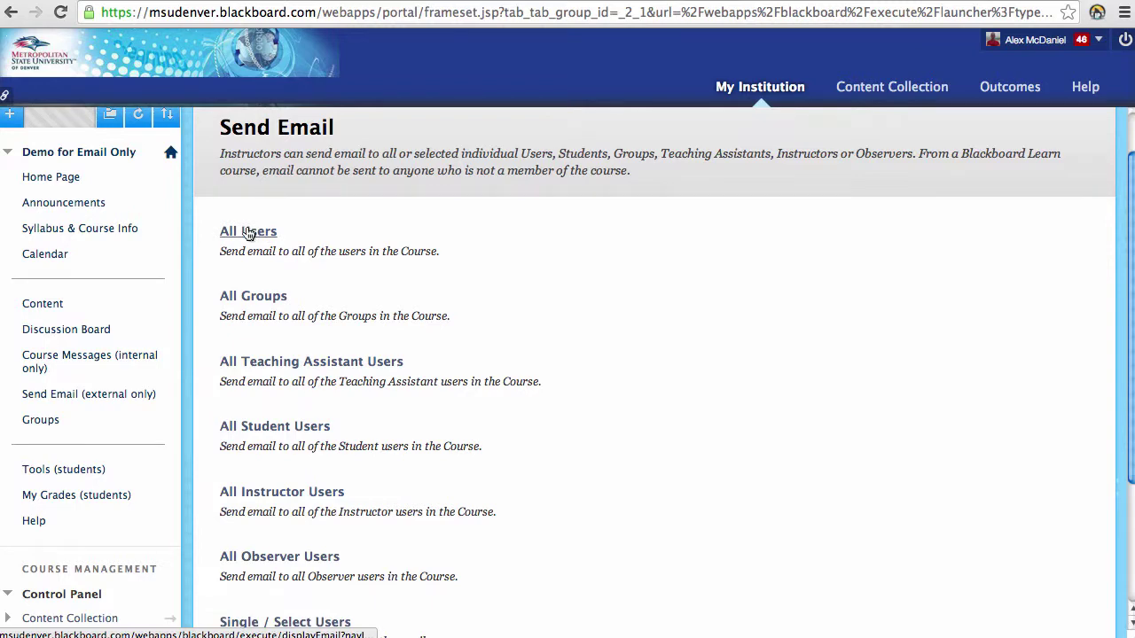
scroll(429, 331, "down", 1)
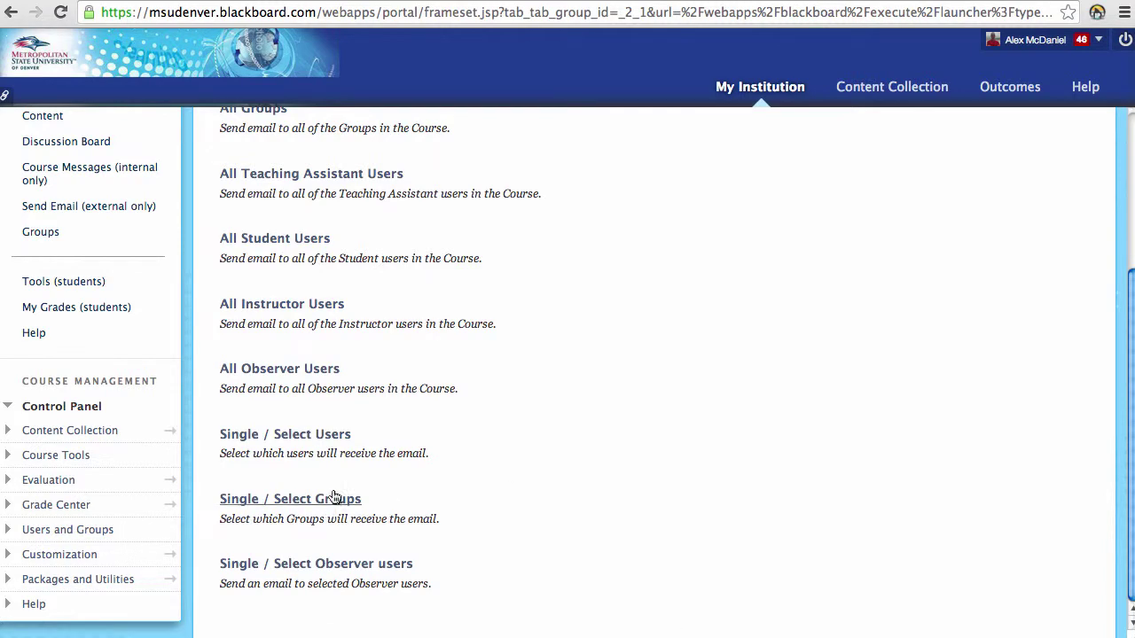
left_click(333, 501)
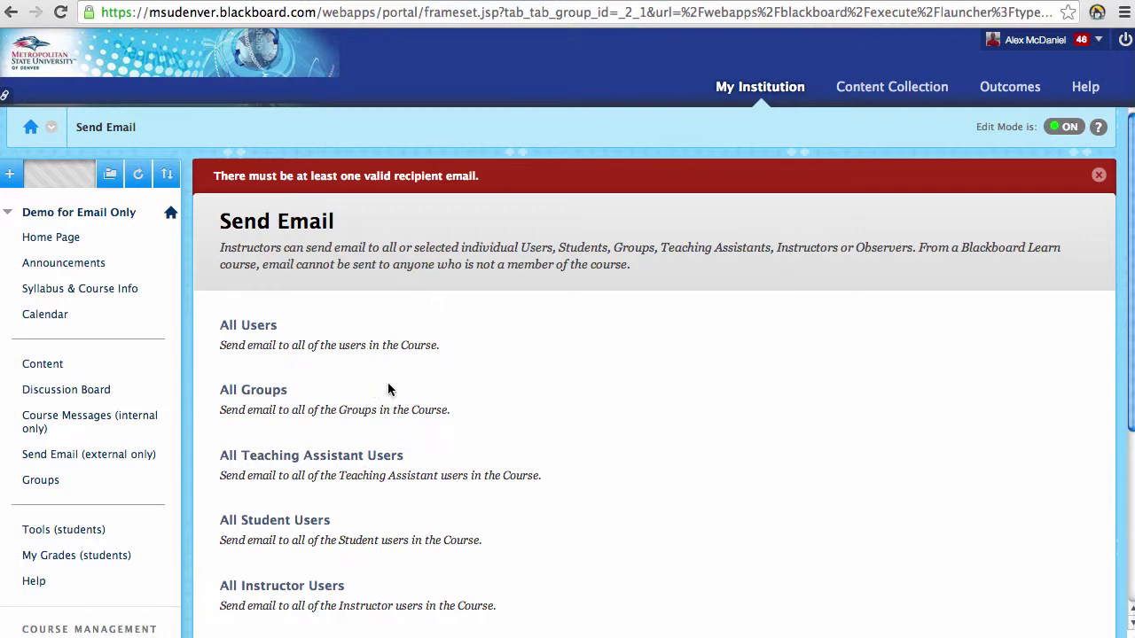
Start an email to Single / Select Users and add the available course member as its recipient.
scroll(337, 388, "down", 3)
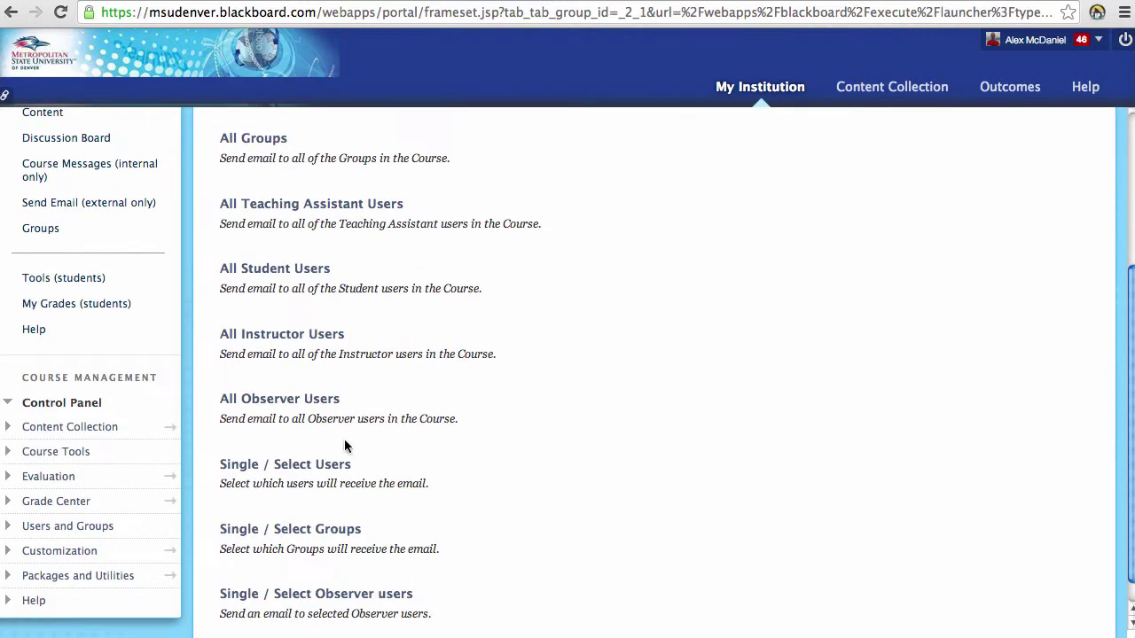
left_click(315, 468)
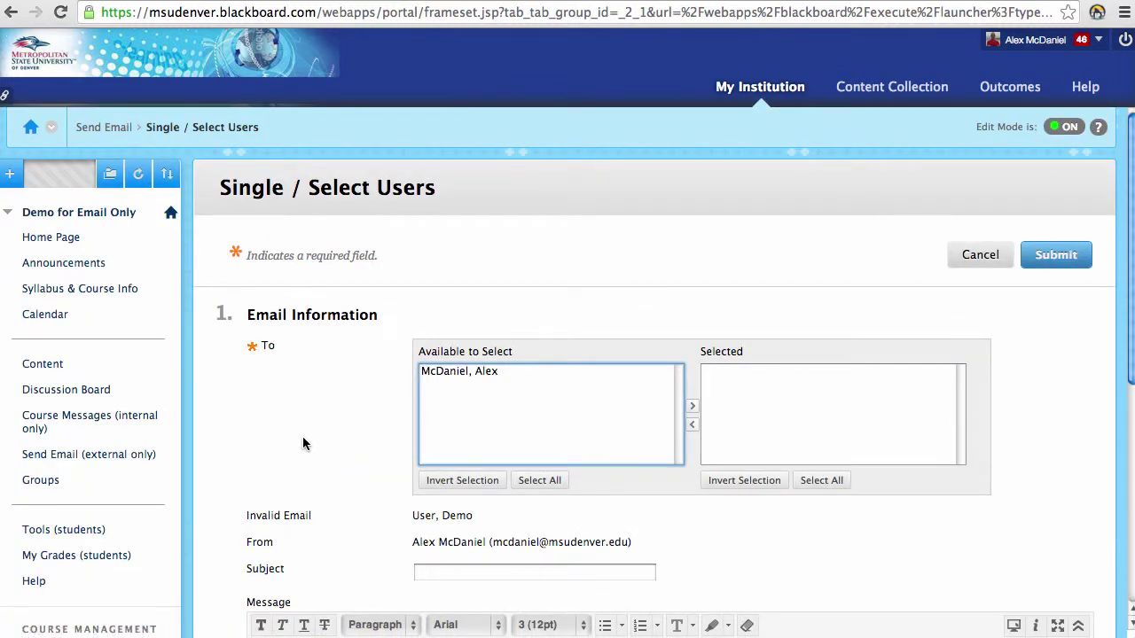
scroll(302, 435, "down", 1)
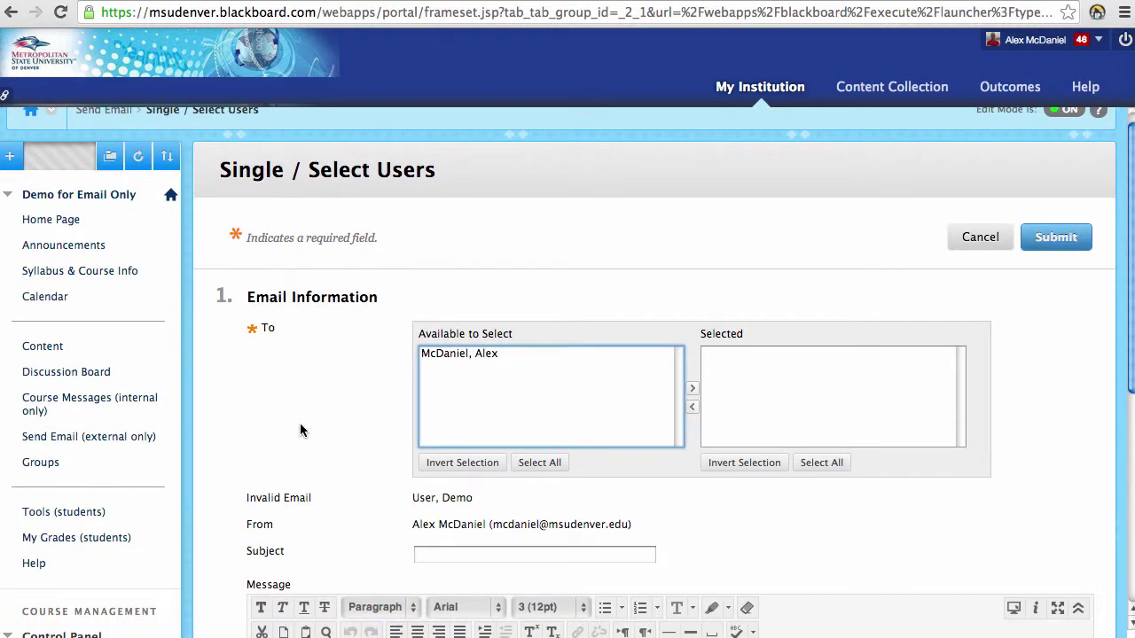
scroll(300, 430, "down", 3)
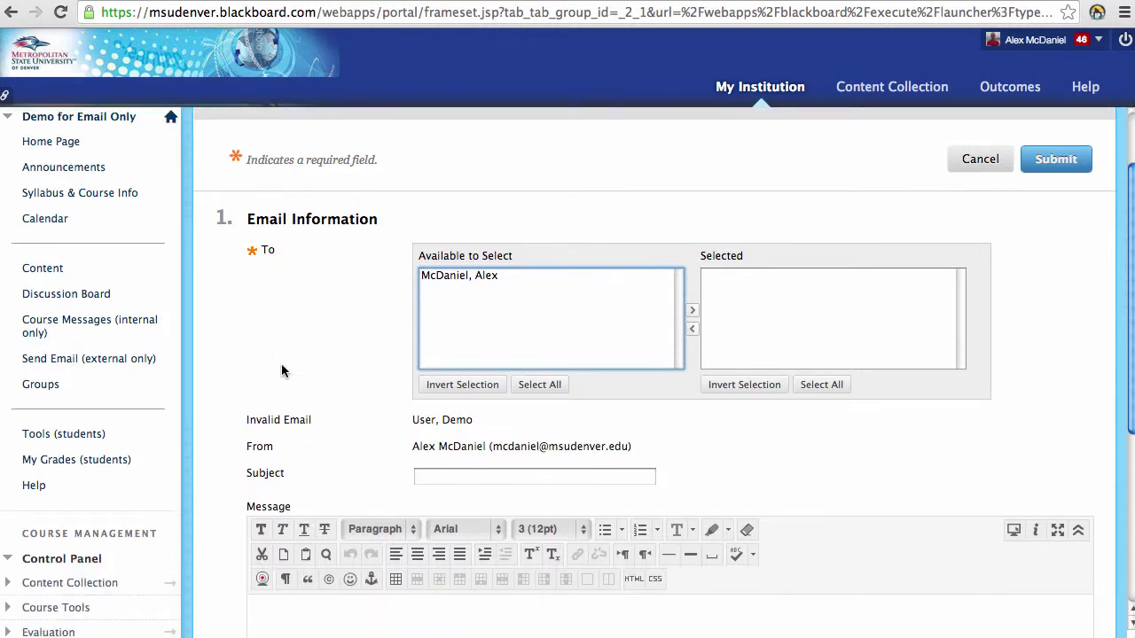
left_click(480, 275)
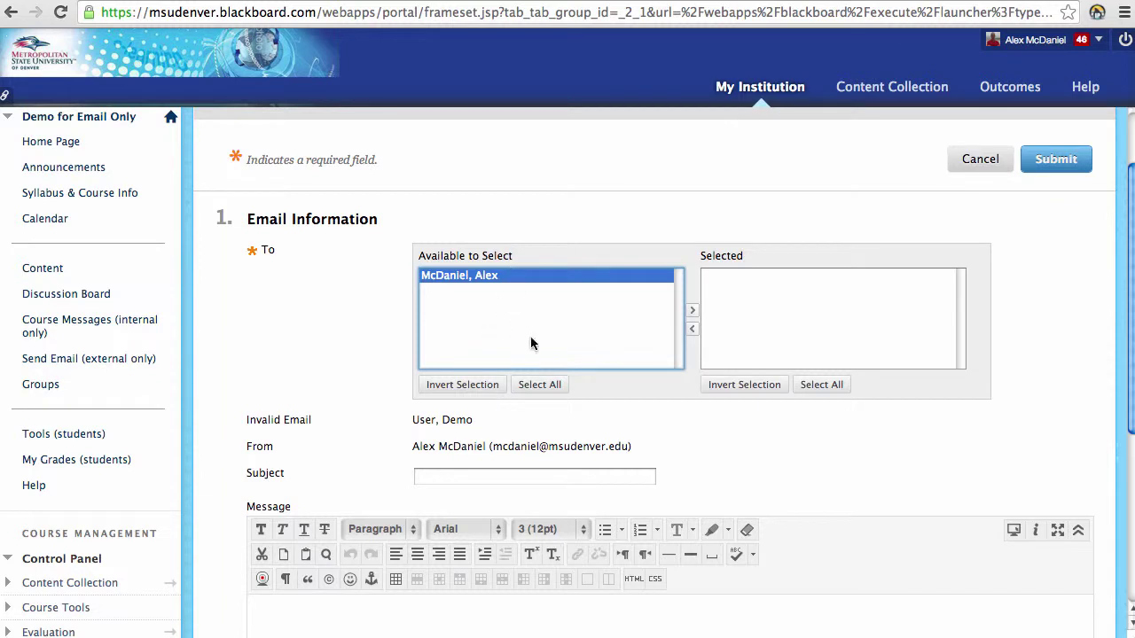
left_click(692, 312)
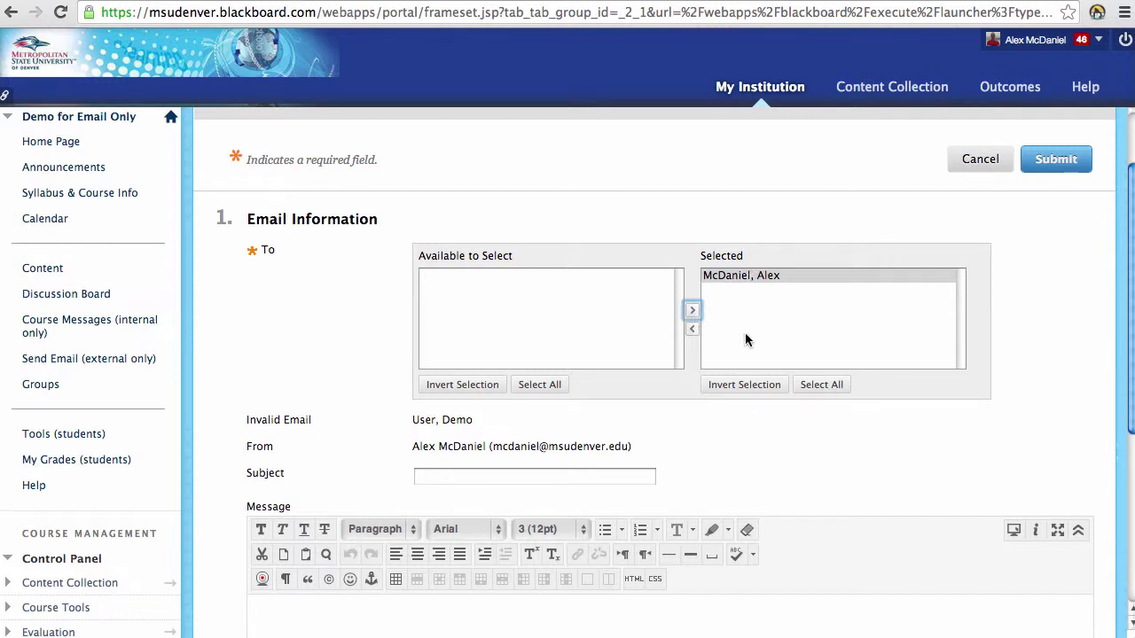
Enter Test as the email's subject and Message as its message text.
left_click(509, 474)
type("Tes")
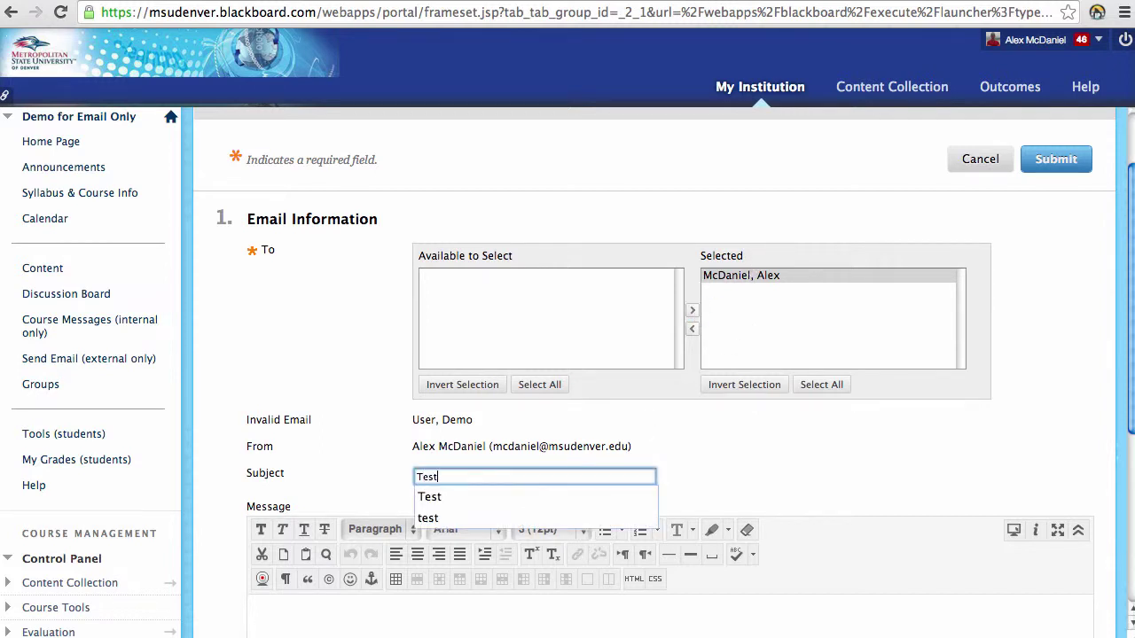
type("t")
left_click(404, 608)
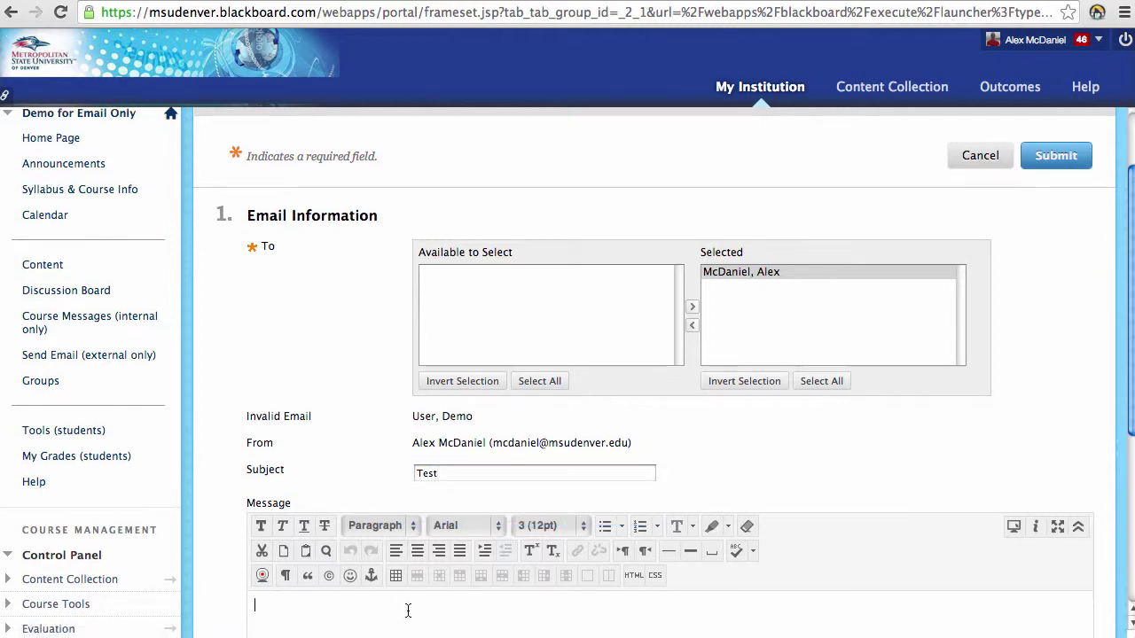
scroll(405, 608, "down", 5)
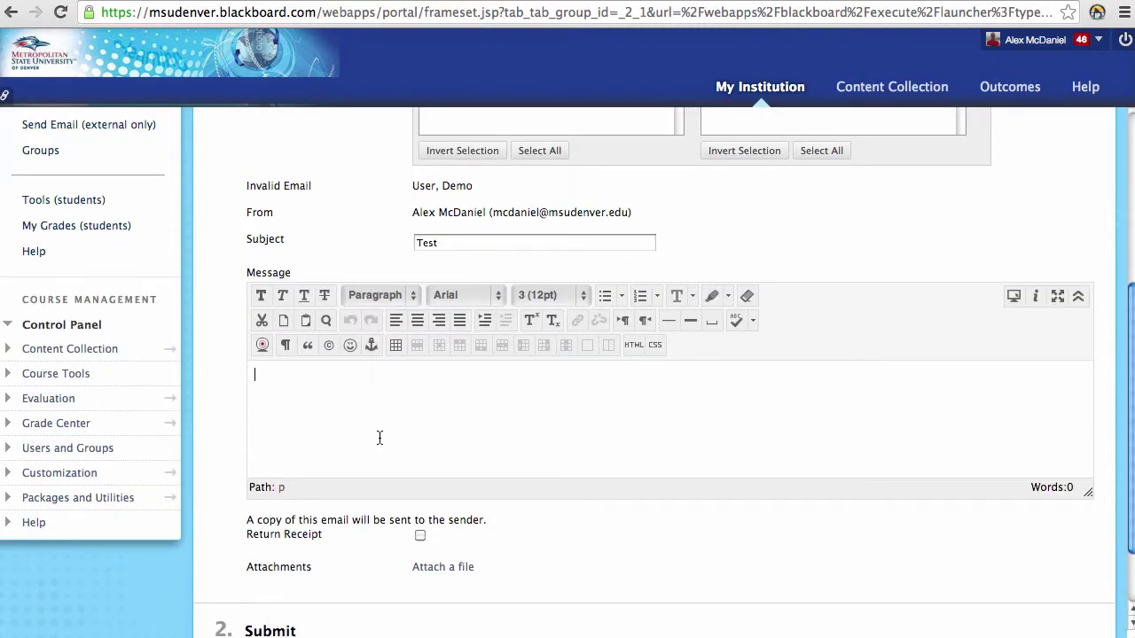
type("Message")
Review the return receipt and attachment options and submit the email to the selected recipient.
scroll(568, 507, "down", 2)
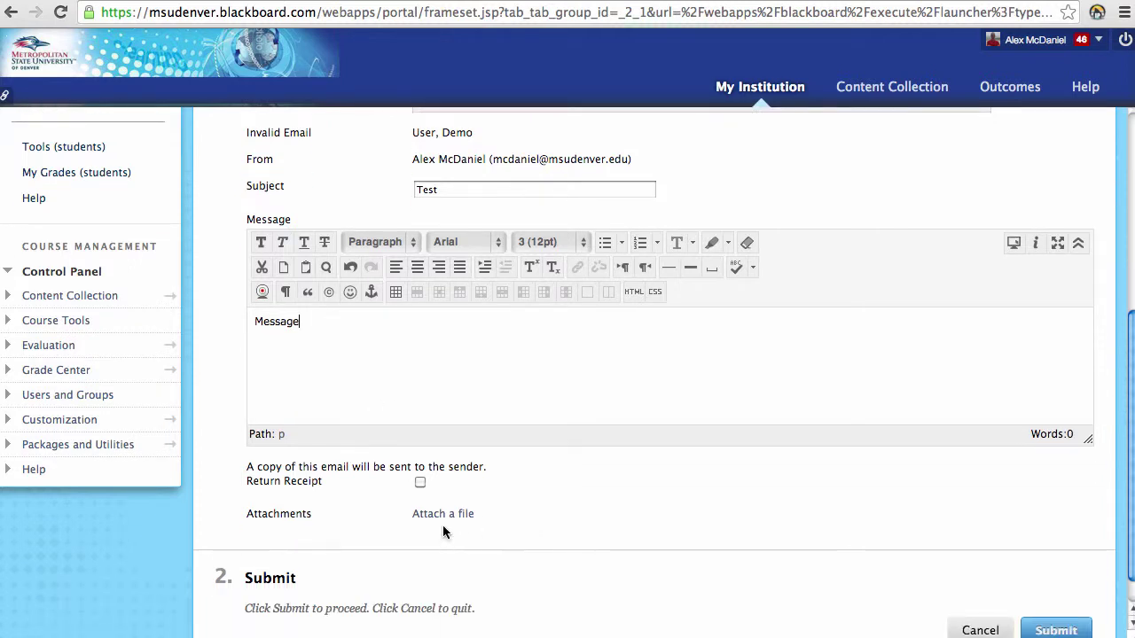
scroll(554, 546, "down", 1)
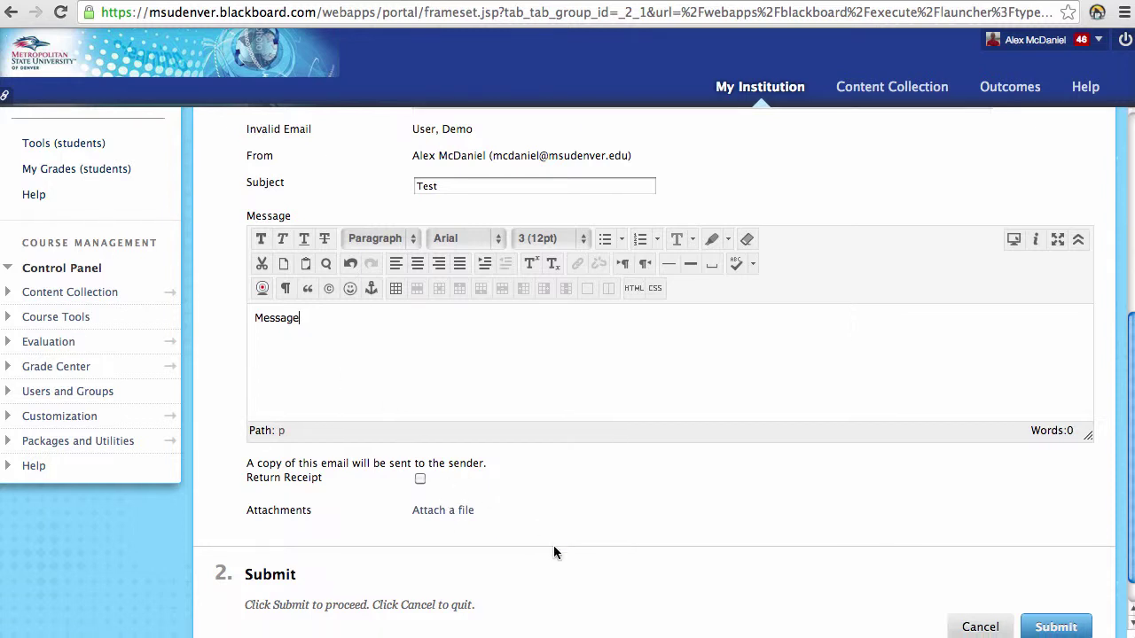
scroll(552, 550, "down", 1)
scroll(553, 547, "down", 1)
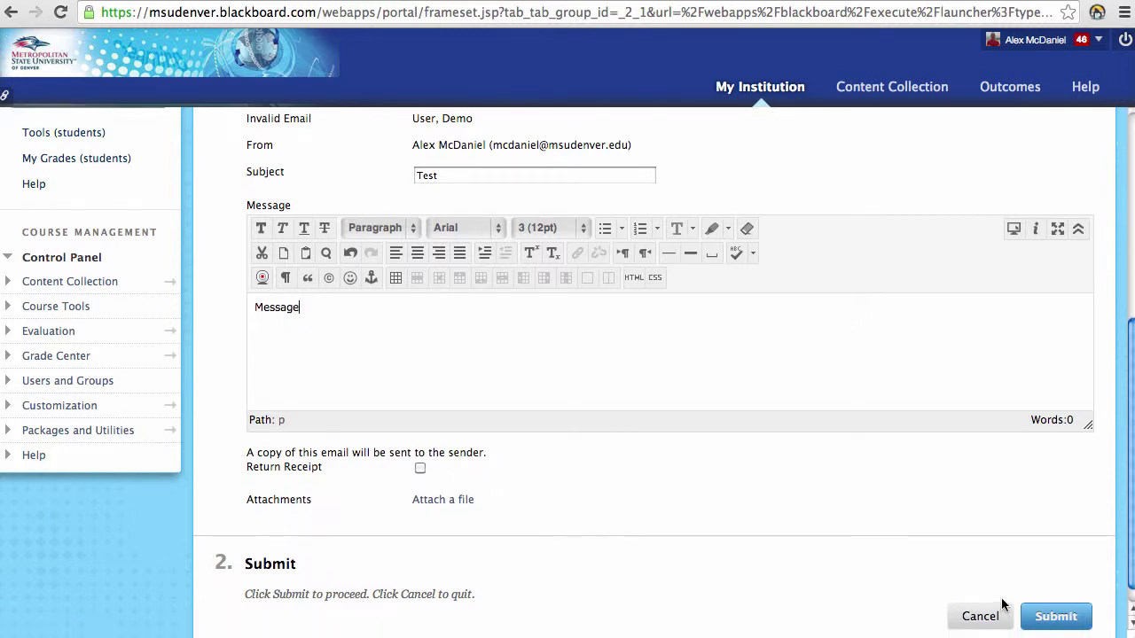
left_click(1058, 617)
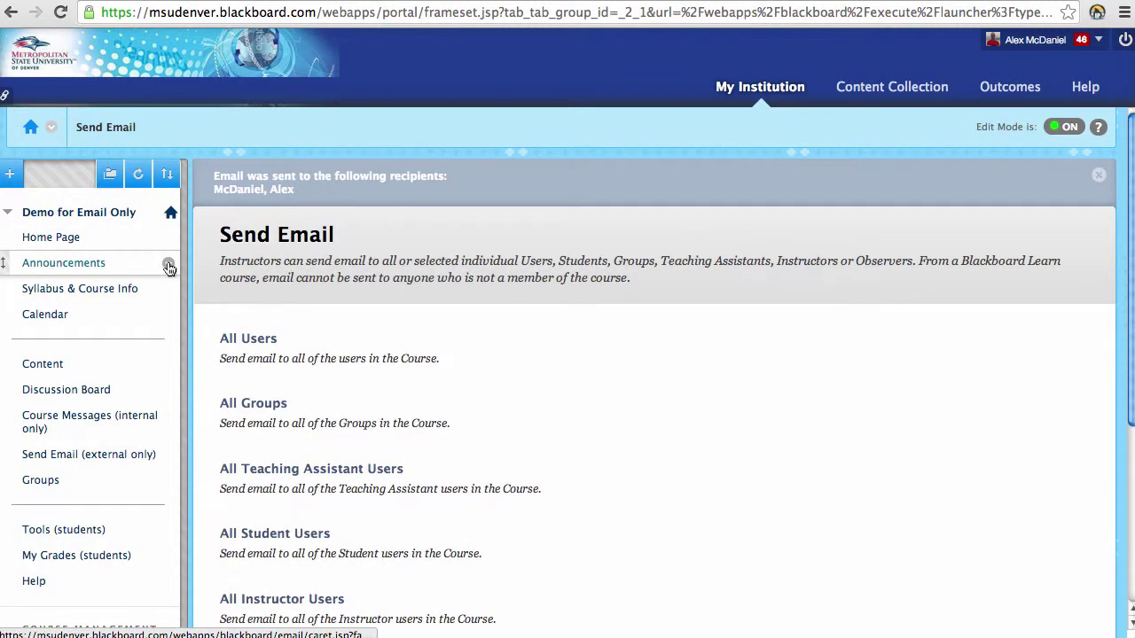
Hide the Announcements, Syllabus & Course Info and Calendar links in the course menu.
left_click(168, 265)
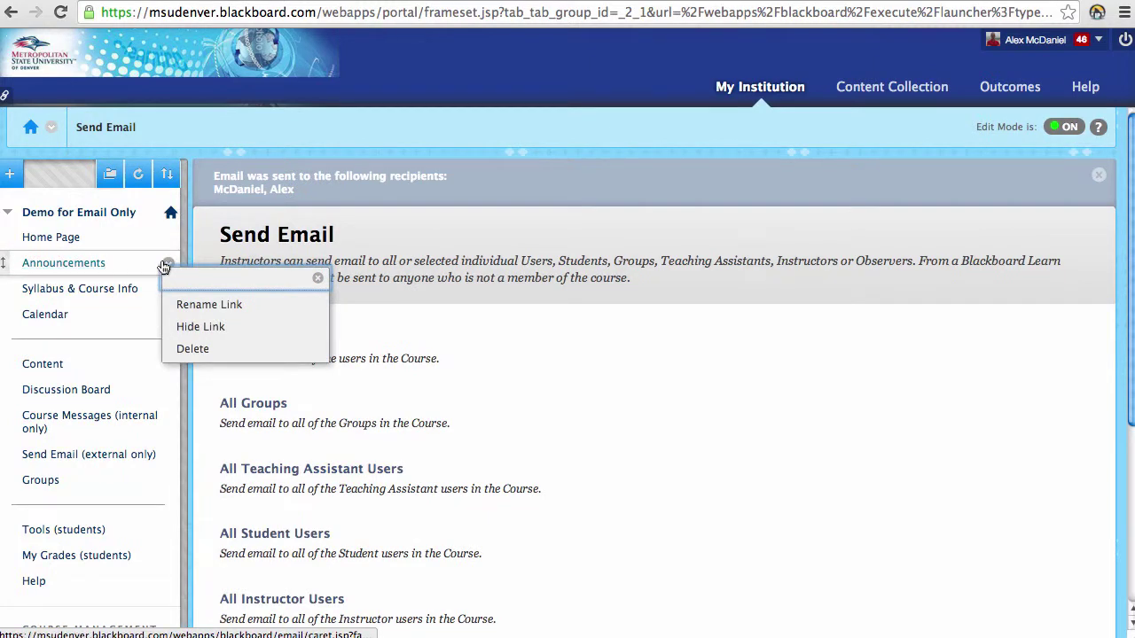
left_click(190, 326)
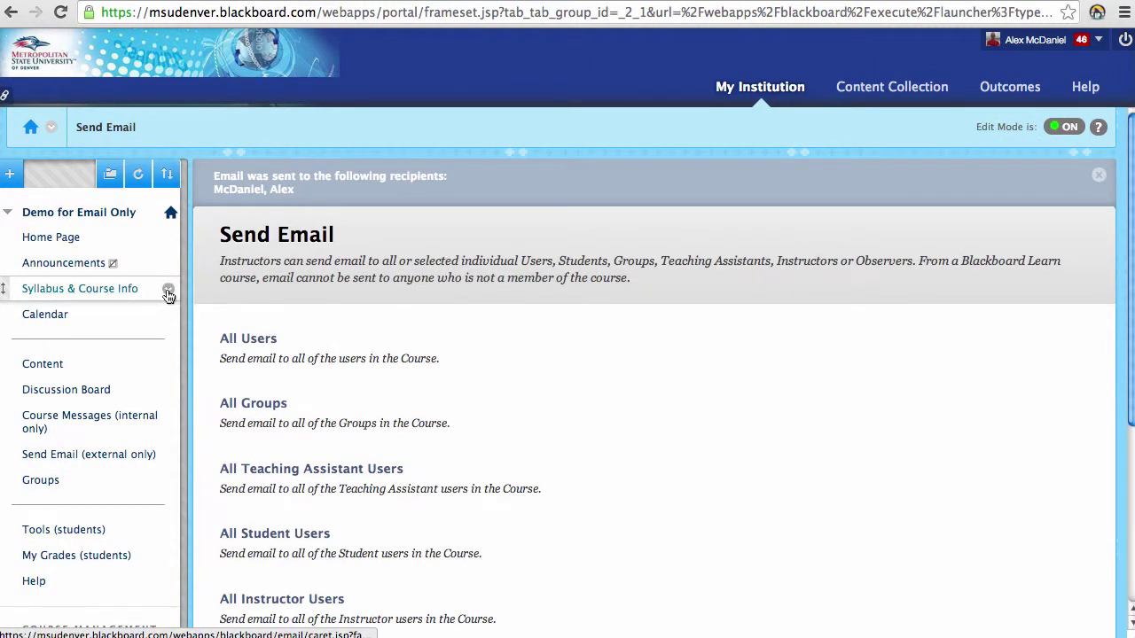
left_click(167, 289)
left_click(199, 352)
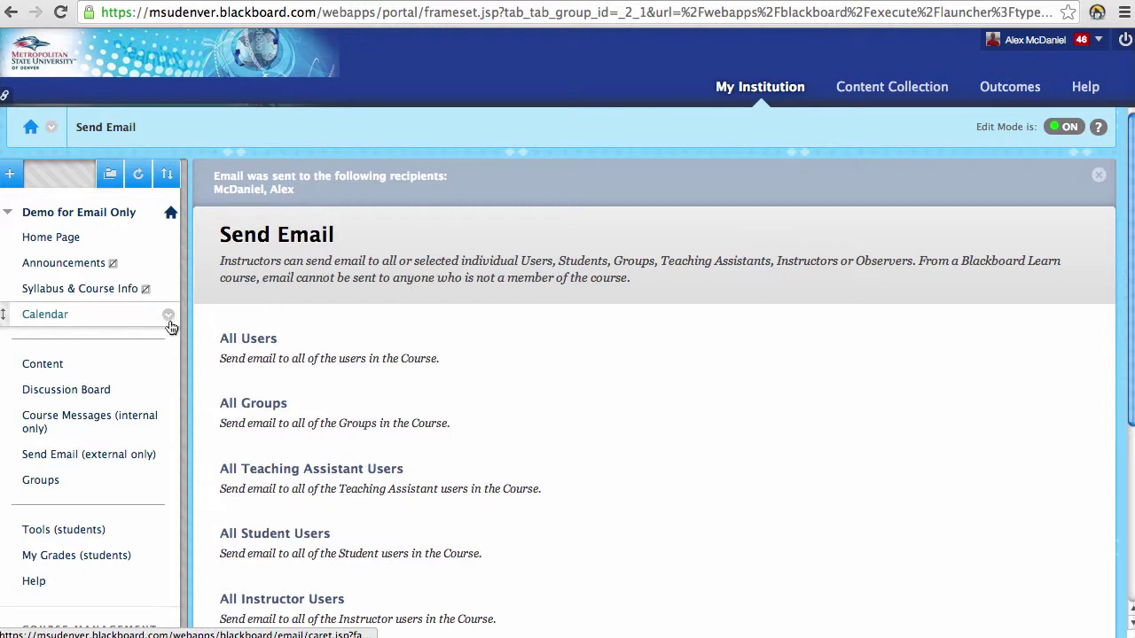
left_click(169, 318)
left_click(192, 379)
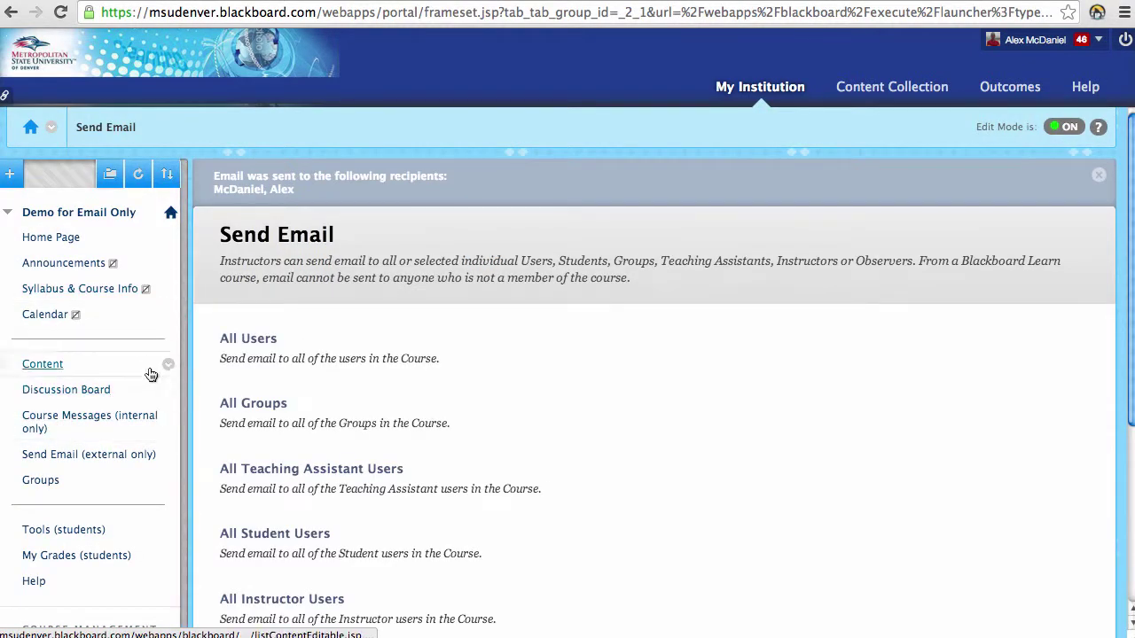
Hide the Content, Discussion Board and Course Messages (internal only) links in the course menu.
left_click(169, 365)
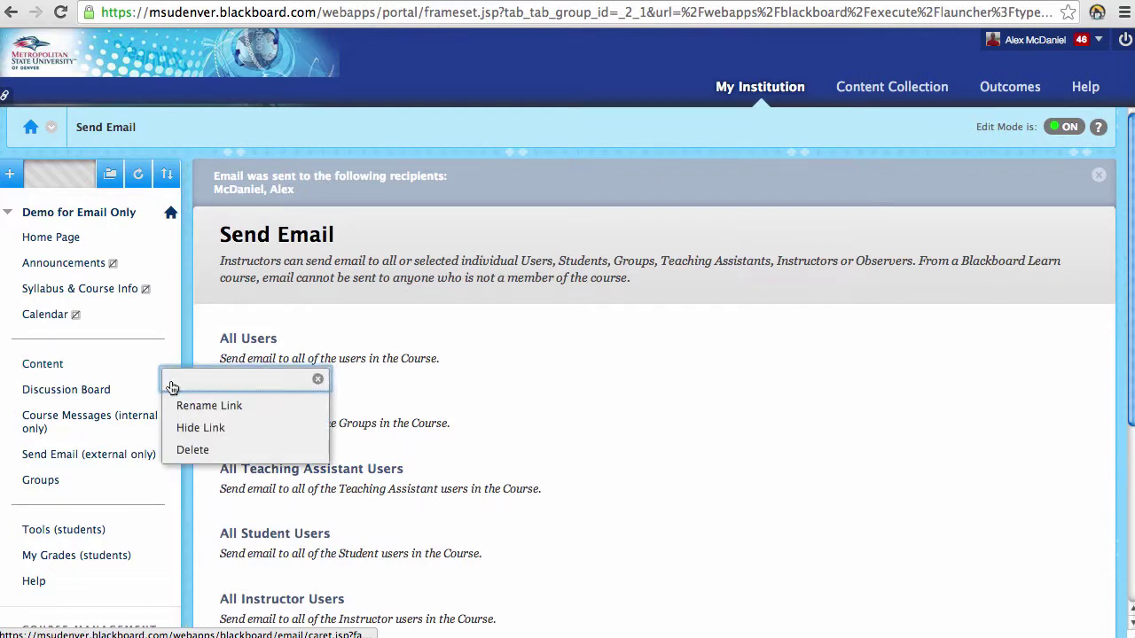
left_click(195, 428)
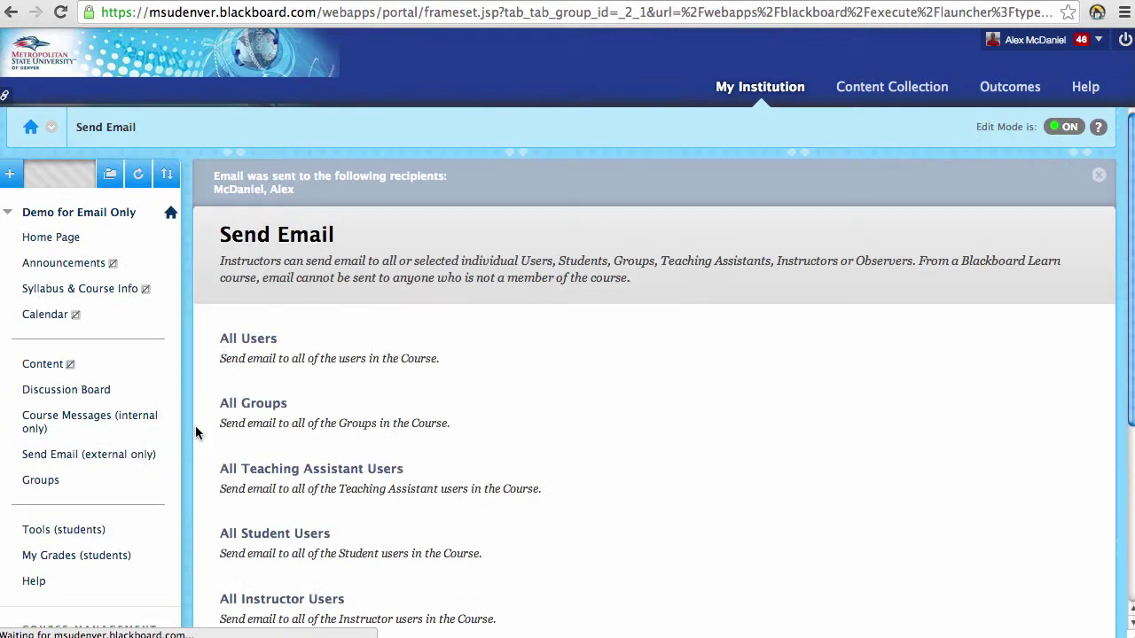
left_click(168, 395)
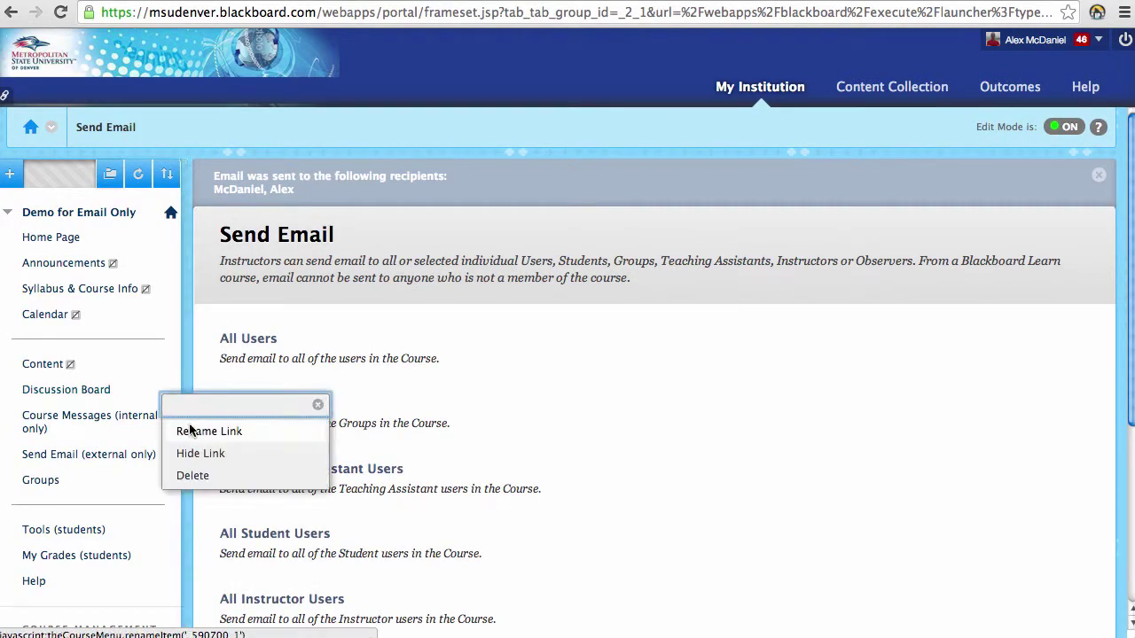
left_click(202, 452)
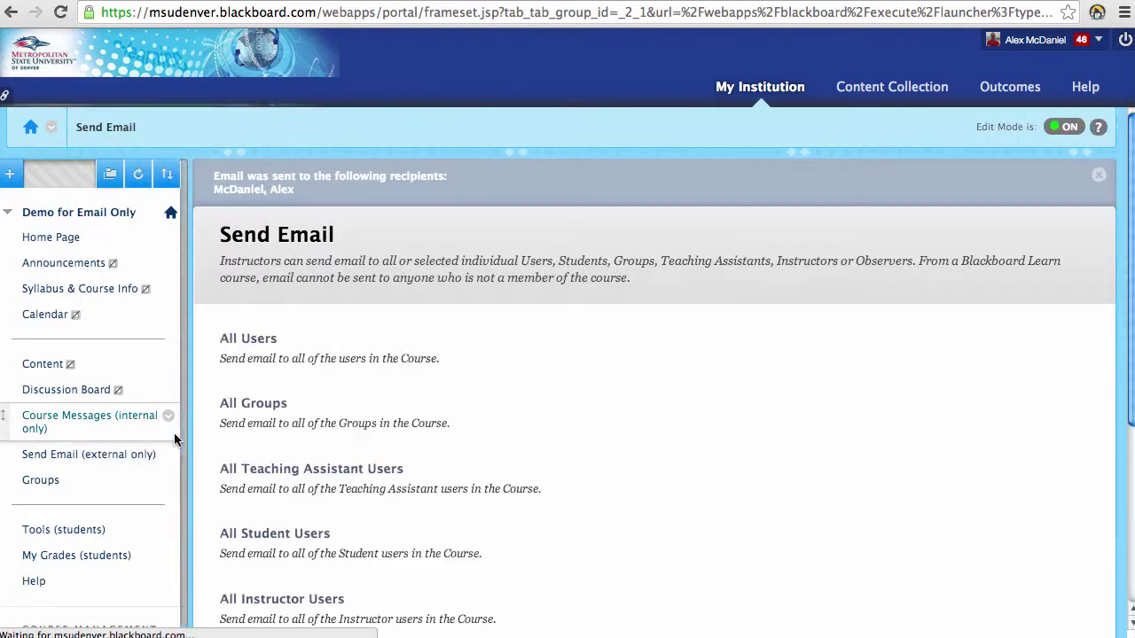
left_click(171, 423)
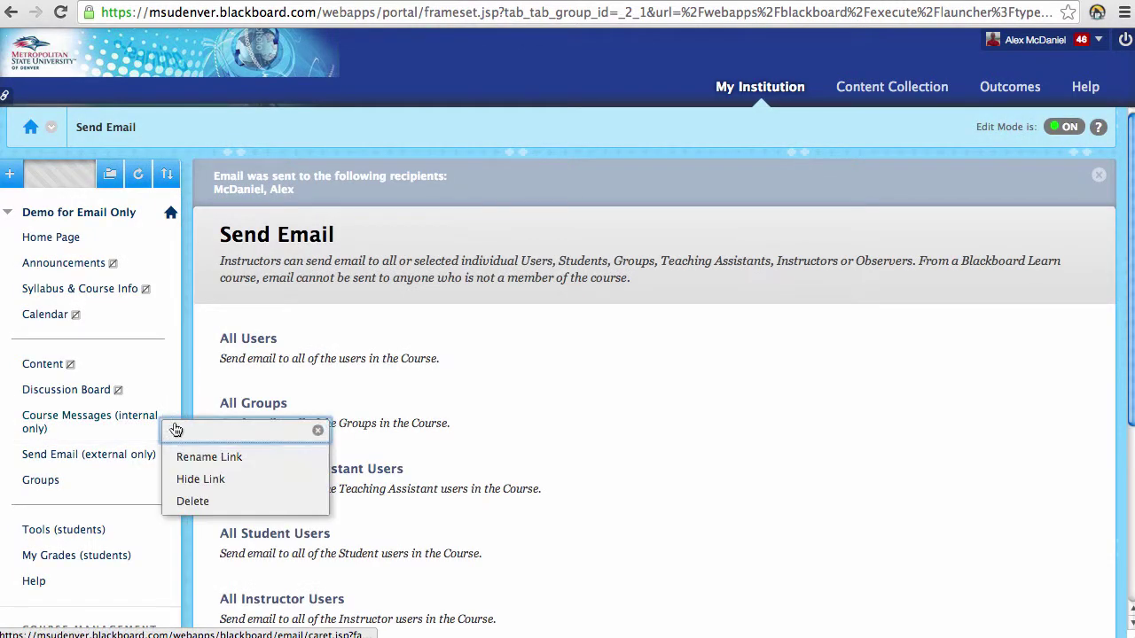
left_click(206, 476)
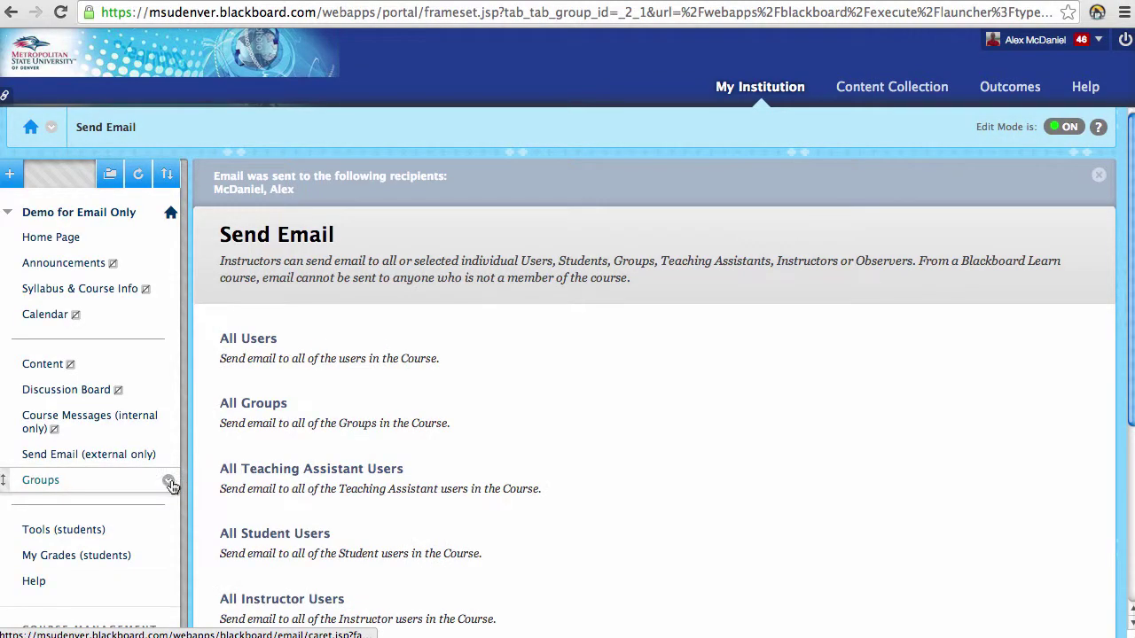
Hide the Groups, Tools (students) and My Grades (students) links in the course menu.
left_click(170, 484)
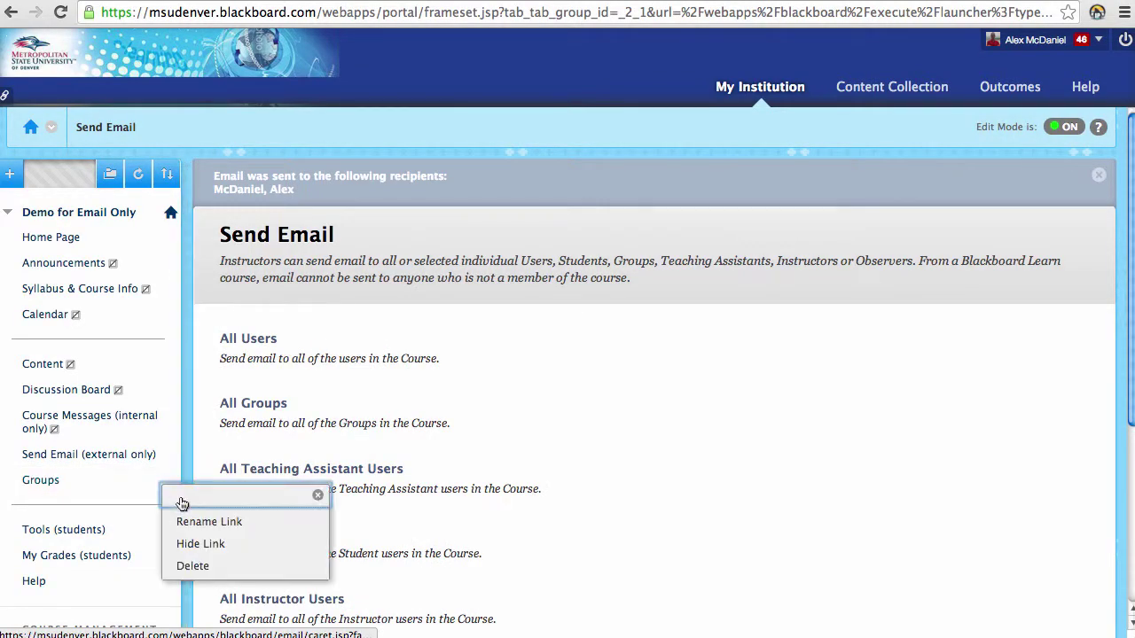
left_click(199, 544)
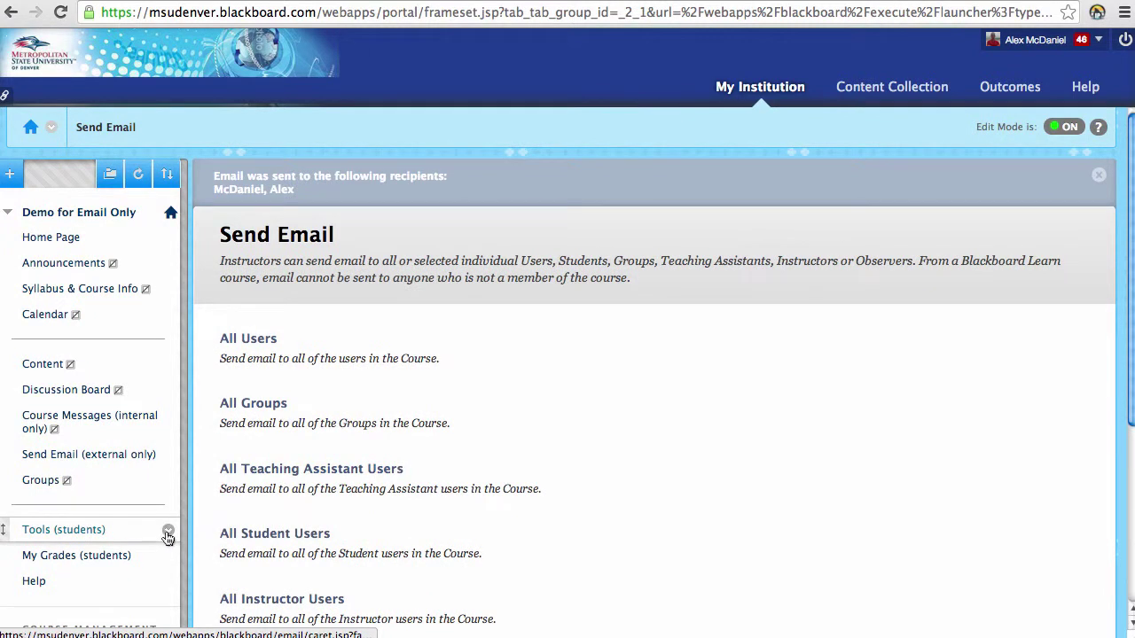
left_click(168, 530)
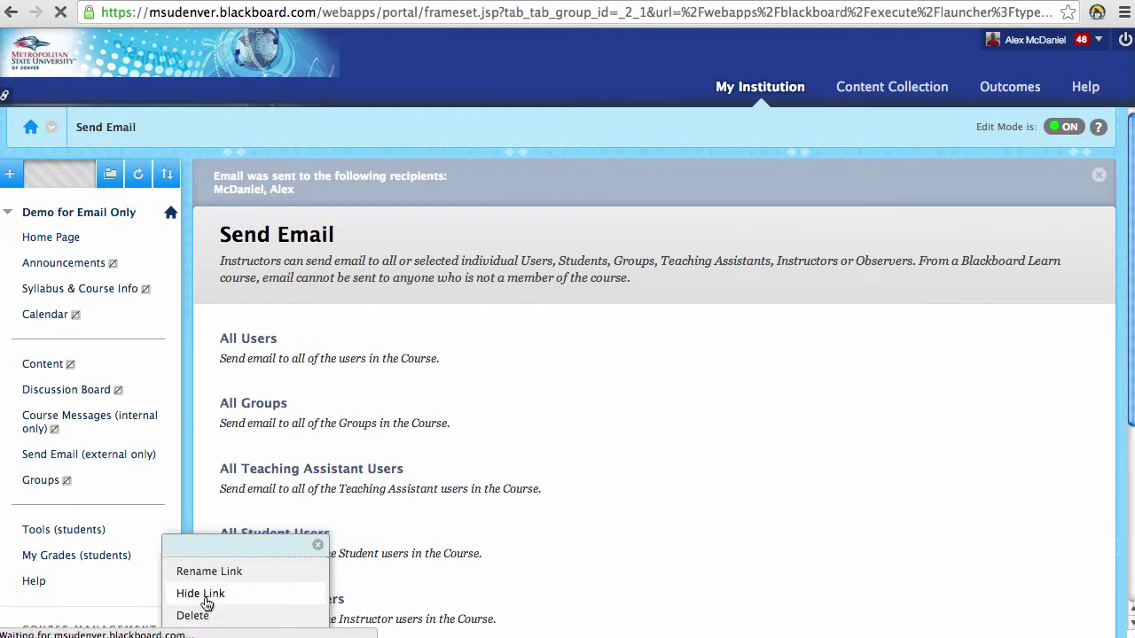
left_click(199, 593)
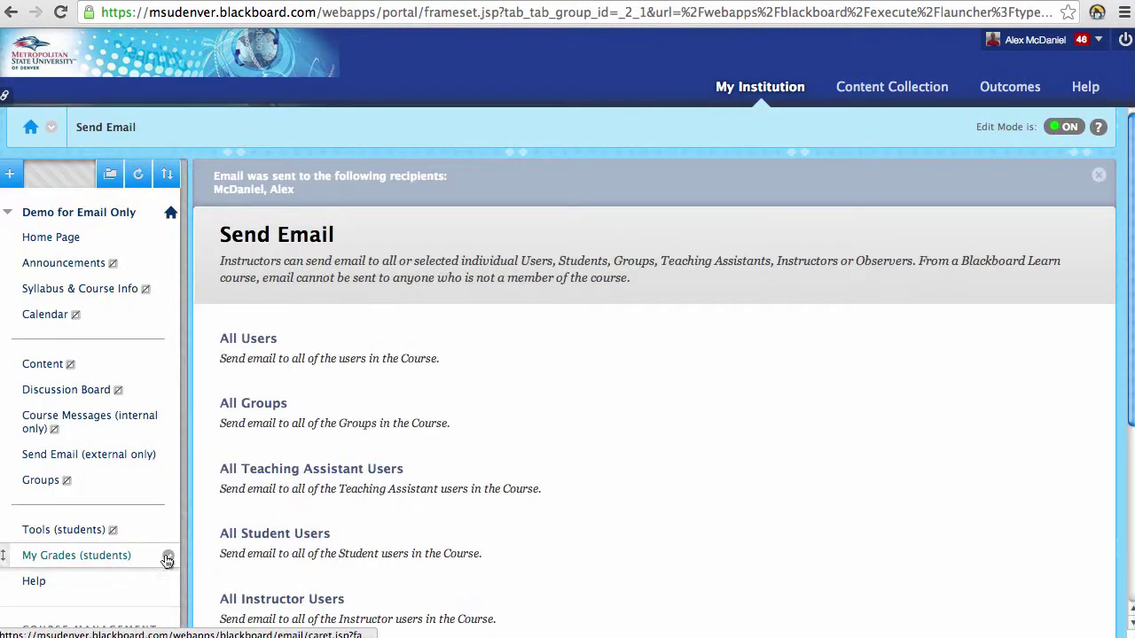
left_click(168, 557)
left_click(208, 518)
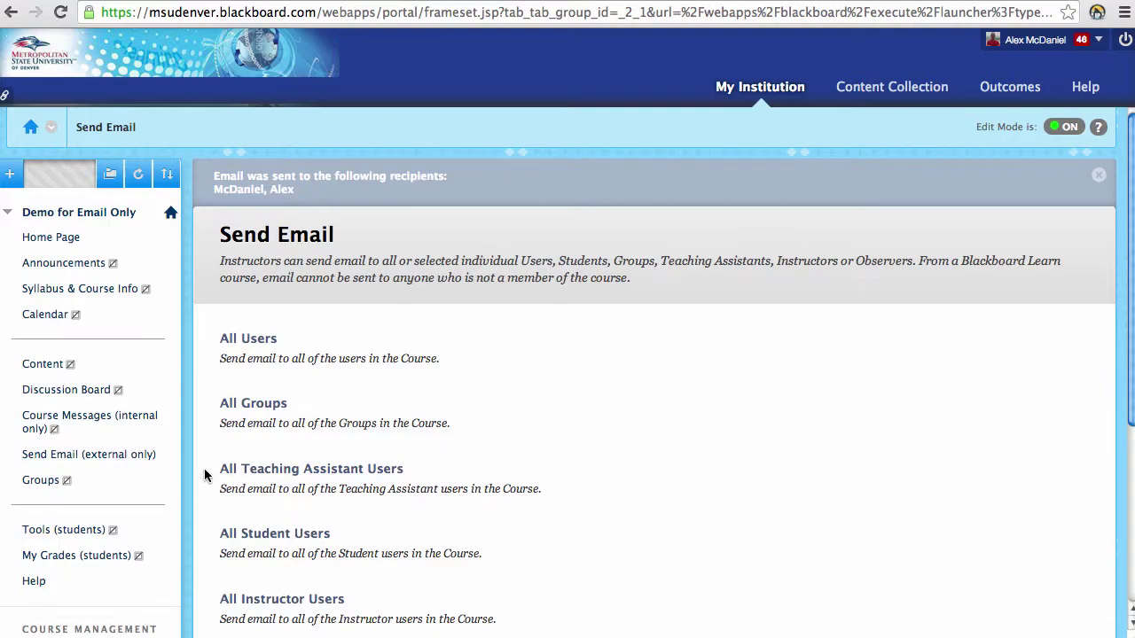
Check the course menu and the Send Email (external only) page in the student view, and return to the teacher view.
scroll(199, 474, "down", 1)
left_click(102, 516)
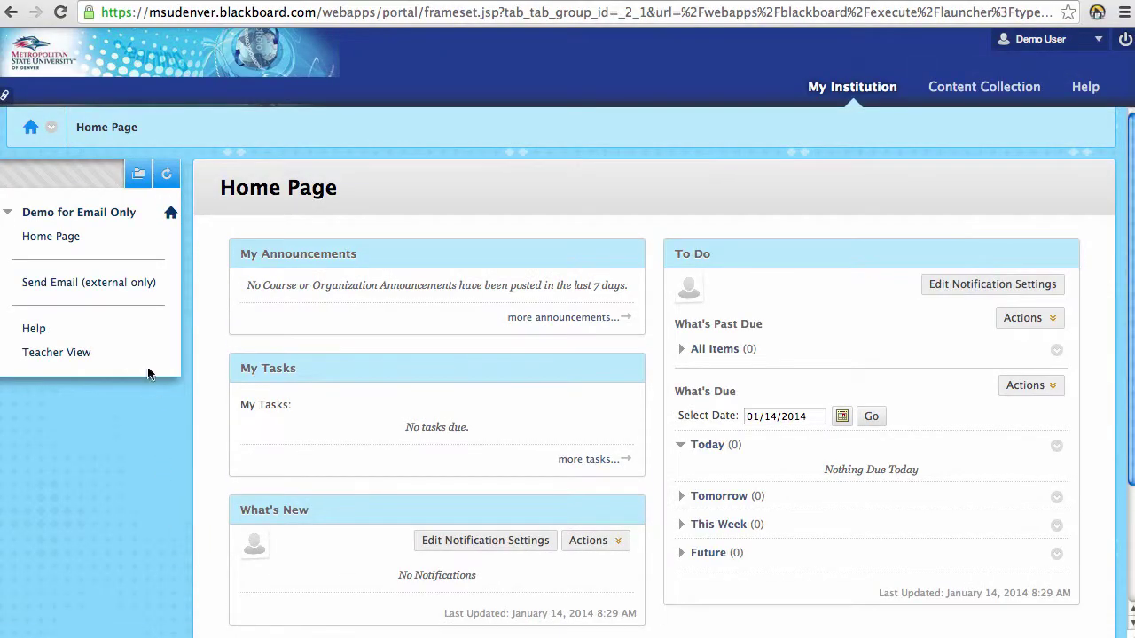
left_click(81, 284)
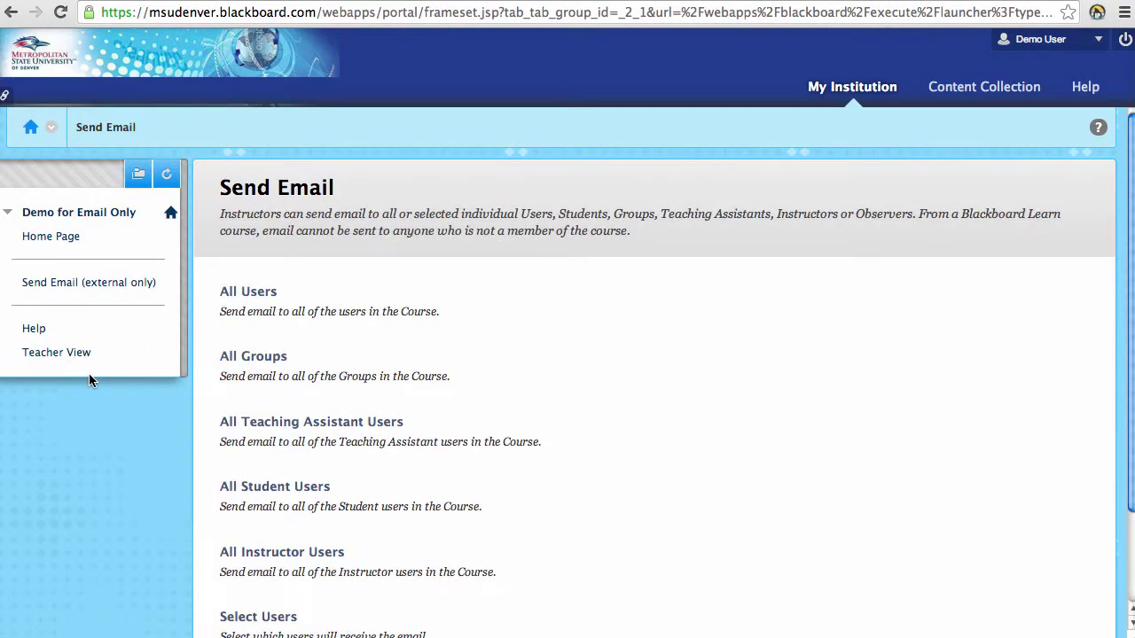
left_click(62, 353)
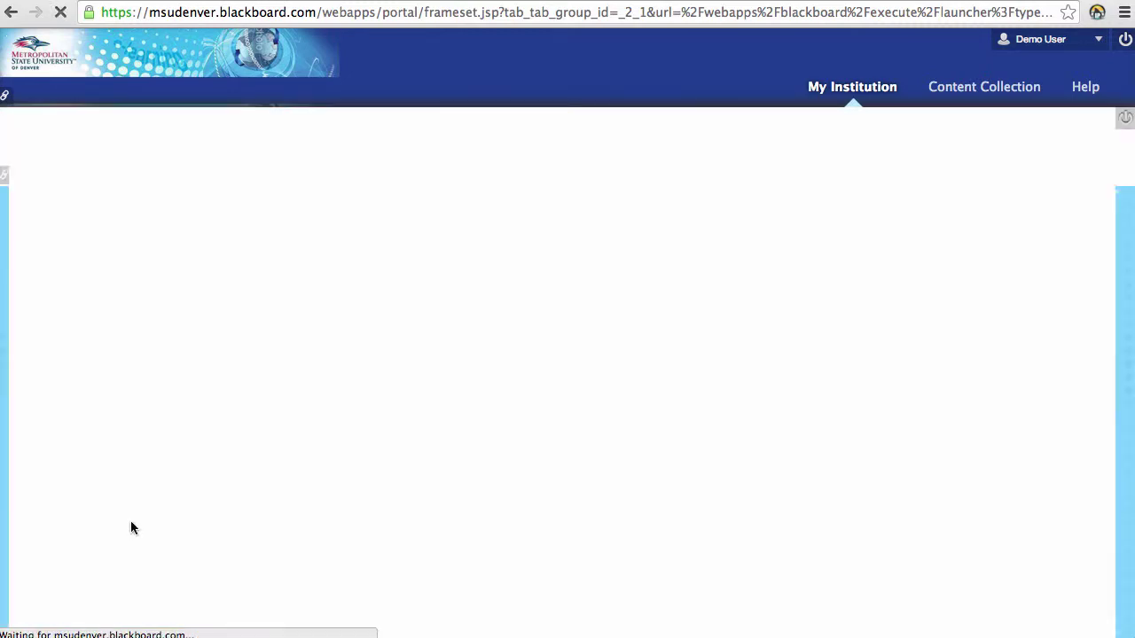